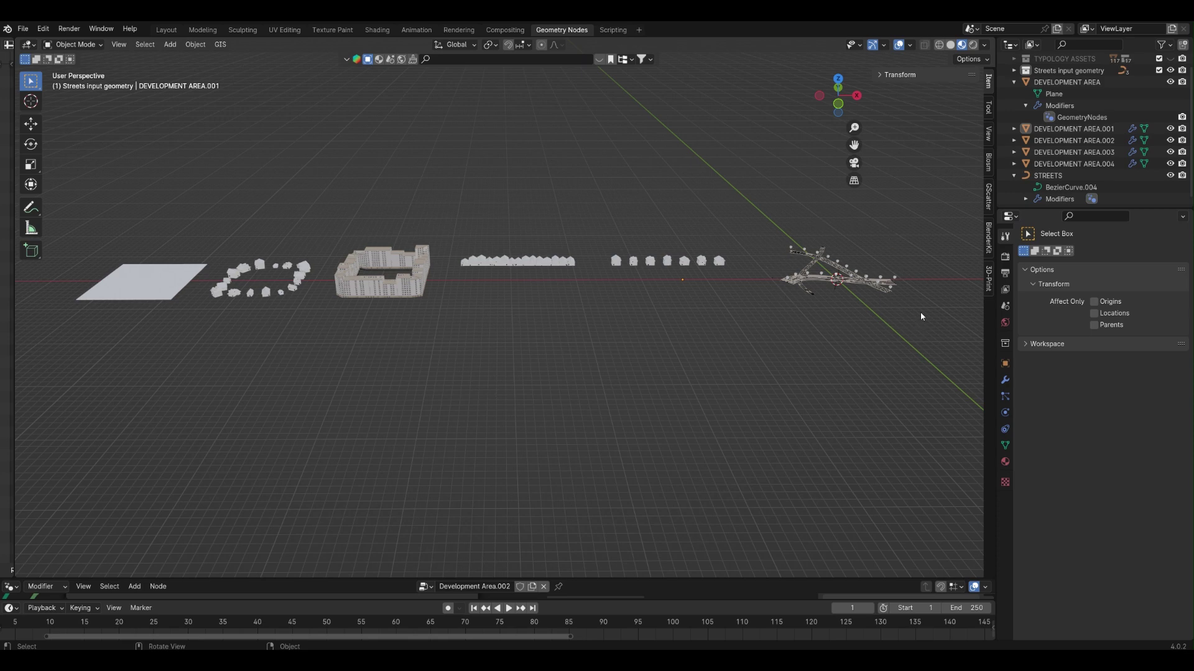
Select DEVELOPMENT AREA.004 and turn on viewport display for its GeometryNodes modifier
click(189, 275)
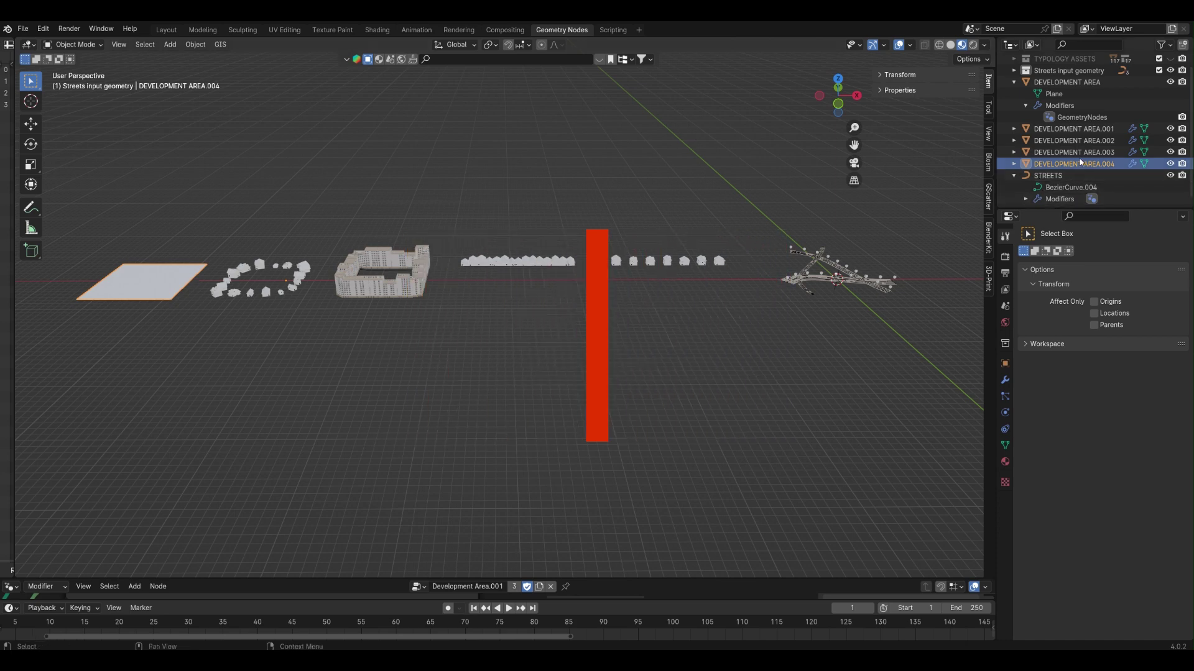
click(1005, 379)
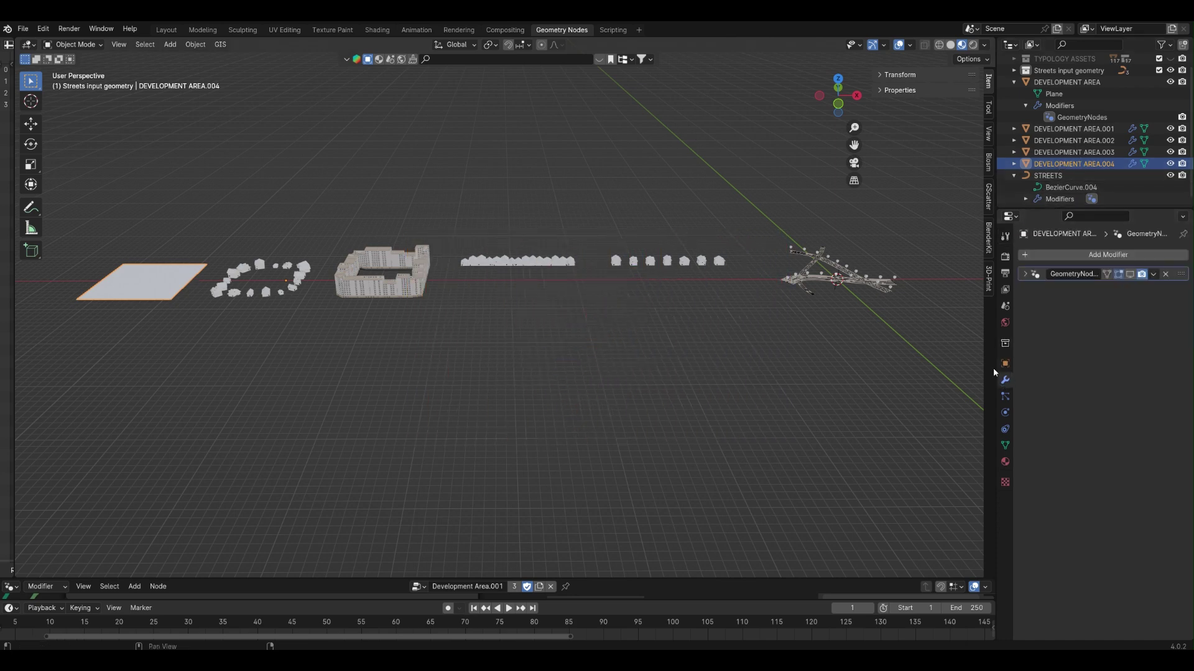
click(1025, 275)
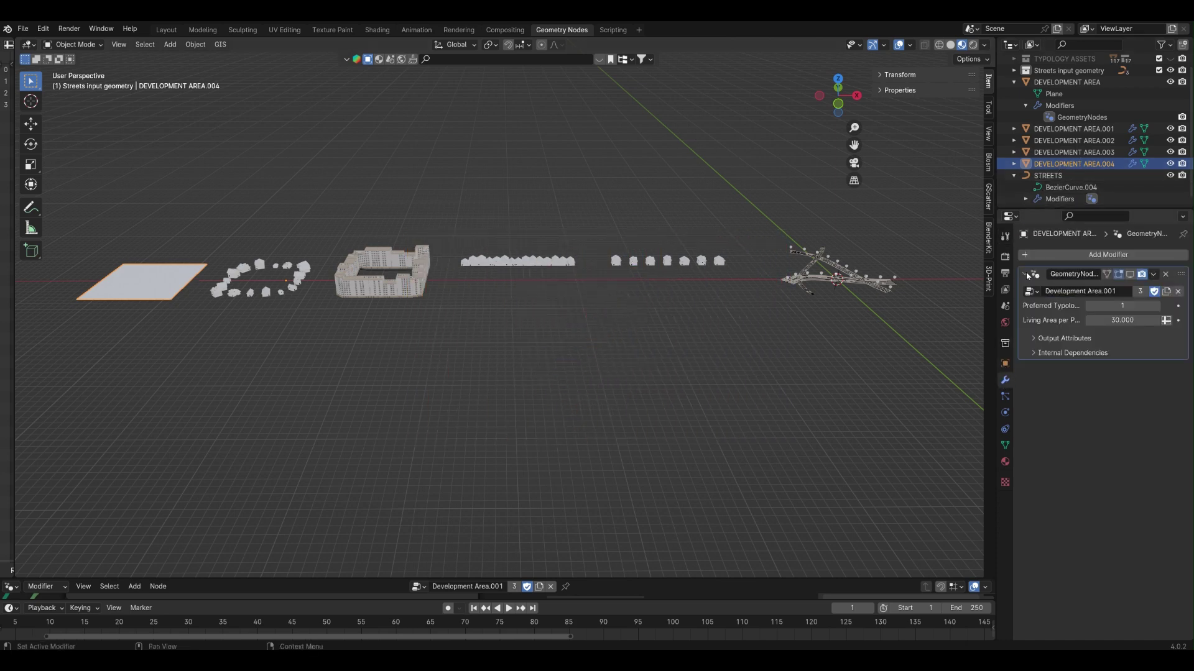
click(1130, 274)
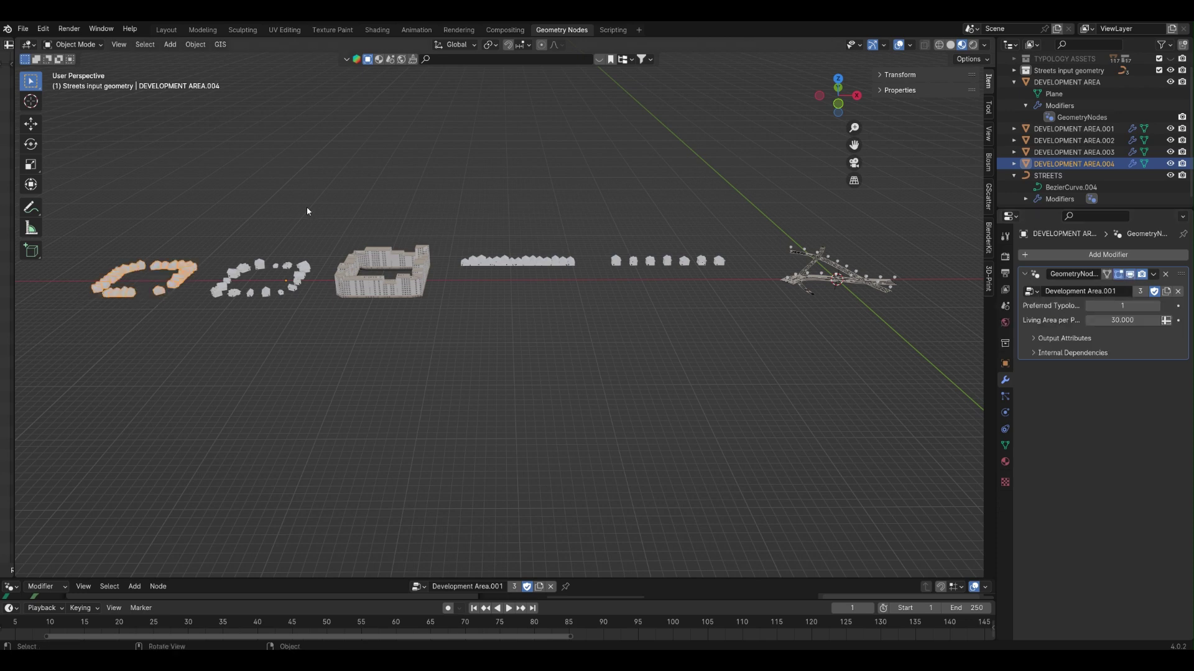
Try Preferred Typology values 0 and 1 for the development area, finishing with 2 for the block typology
click(1125, 305)
text(0)
key(Return)
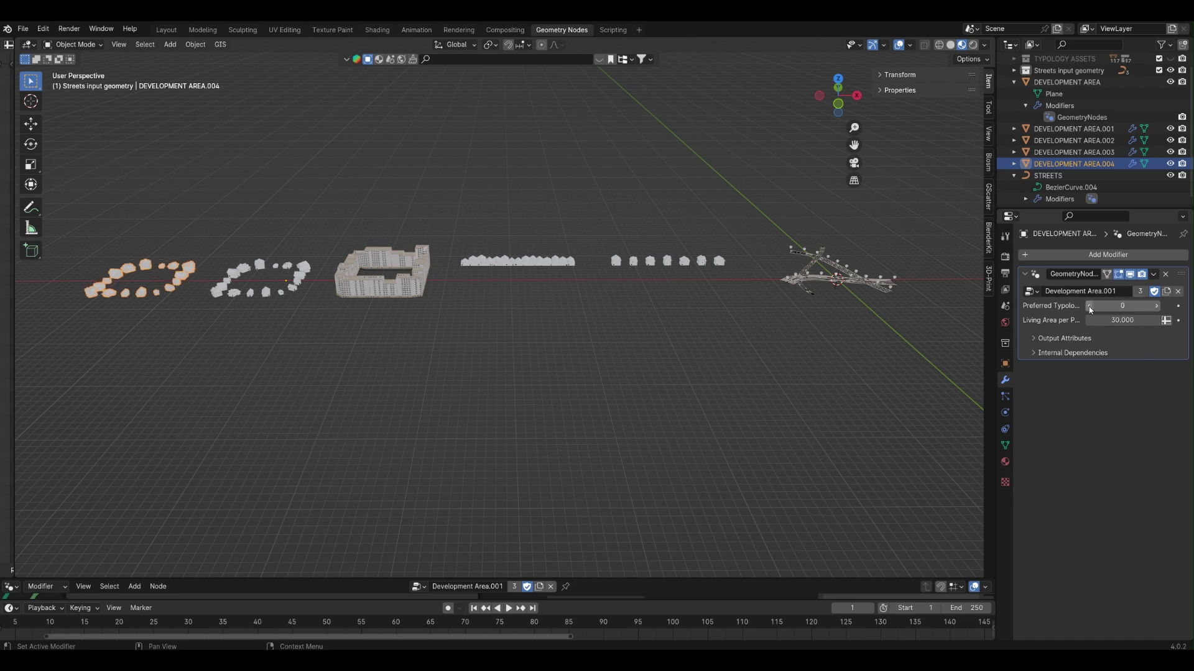
click(1157, 305)
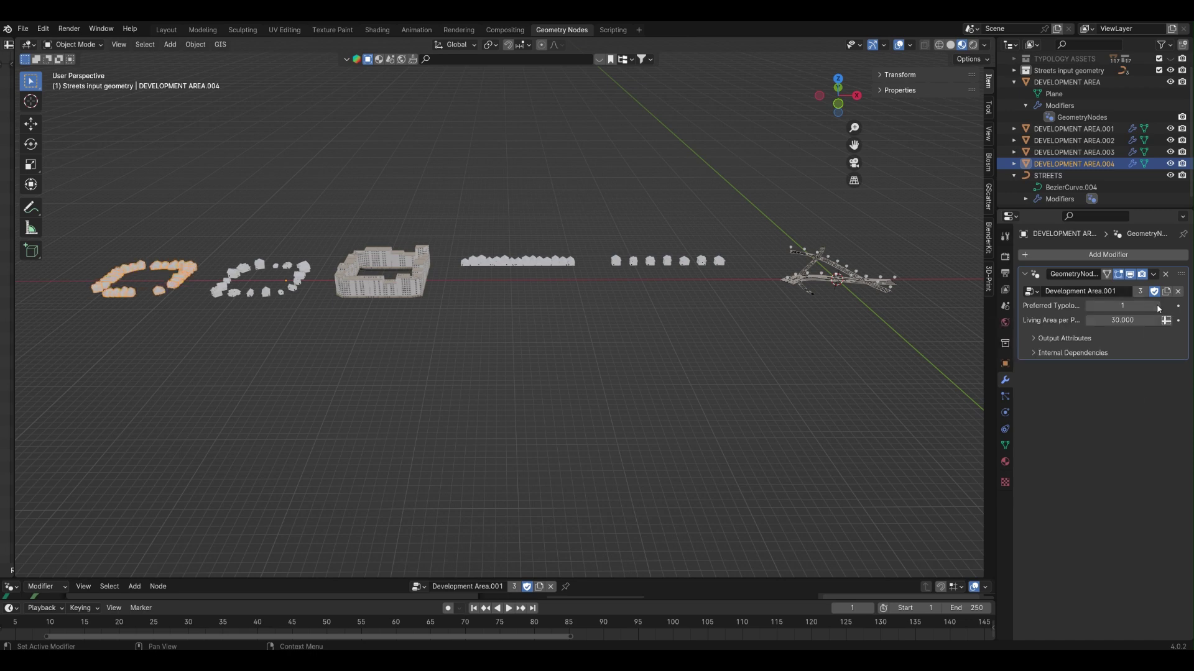
click(1157, 306)
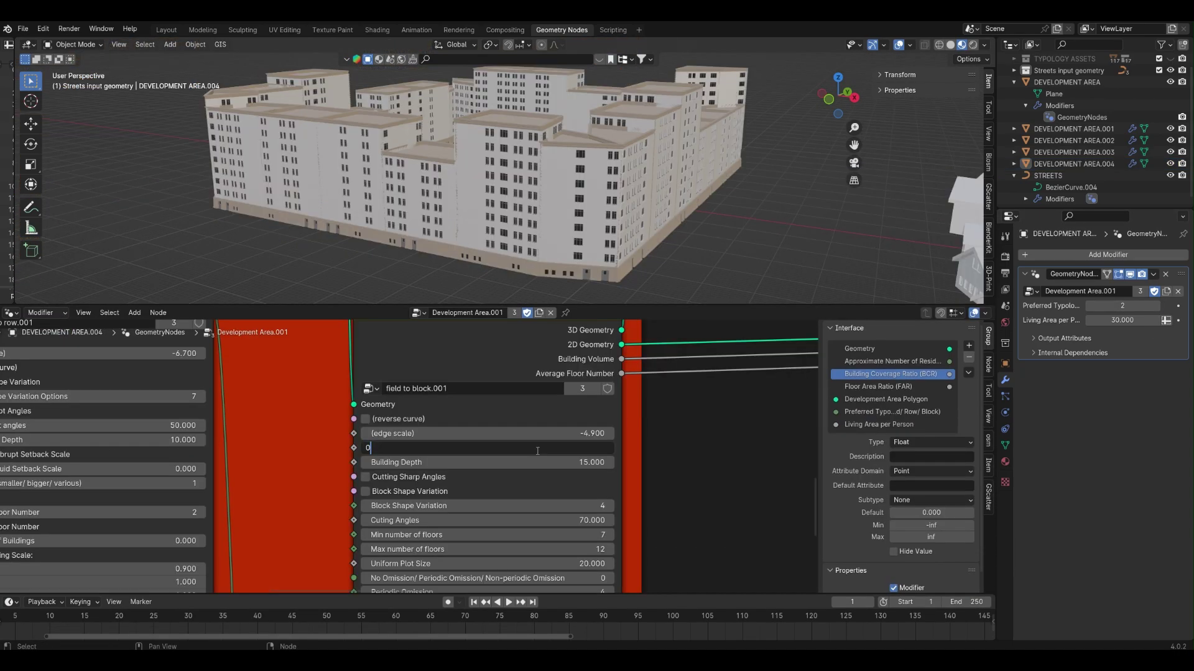
Try a Placement Depth of 10 on the field to block.001 node, settle on 5, and set Building Depth to 17
click(537, 447)
text(10)
key(Return)
click(537, 448)
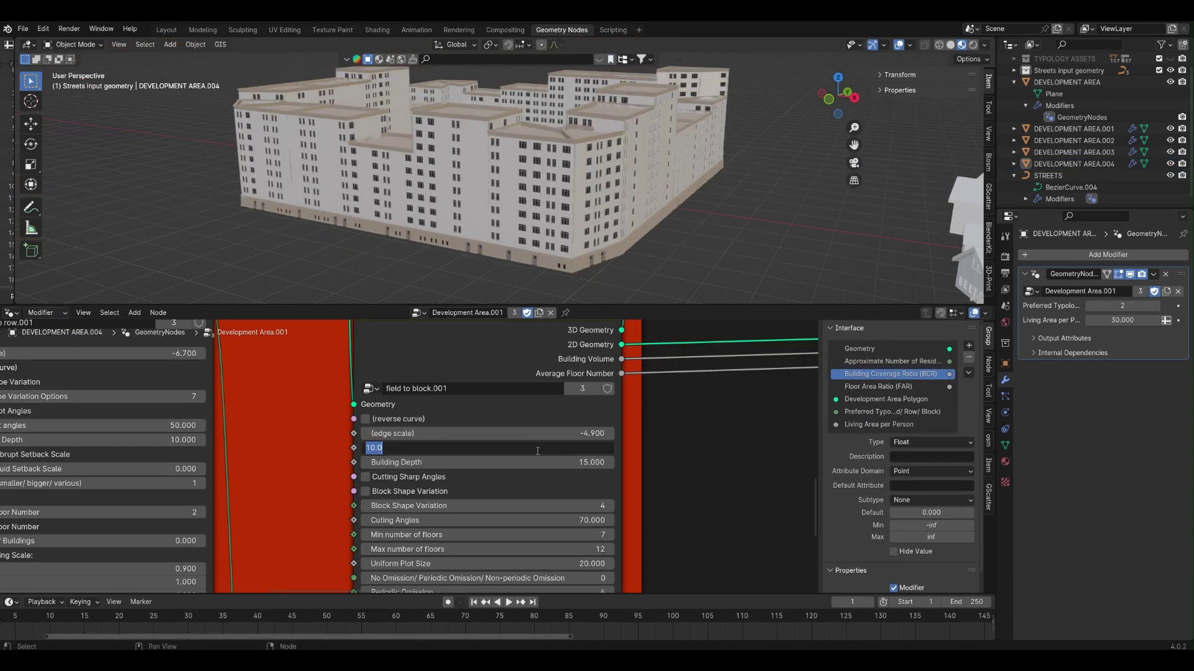
text(5)
key(Return)
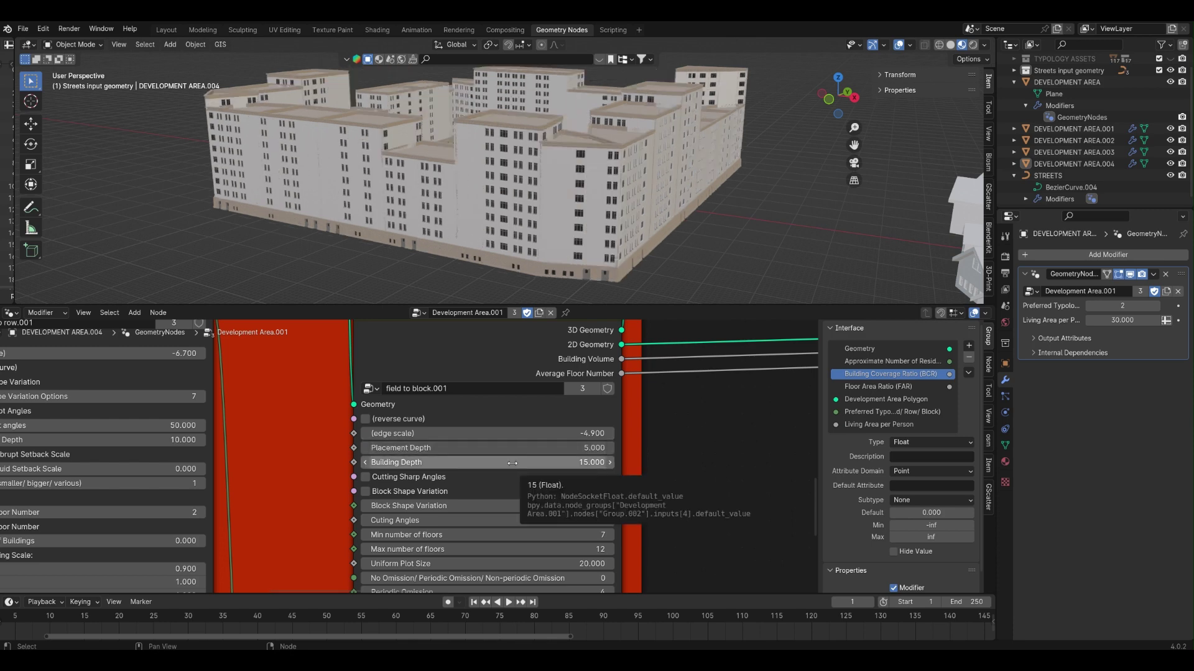
drag(534, 463, 562, 462)
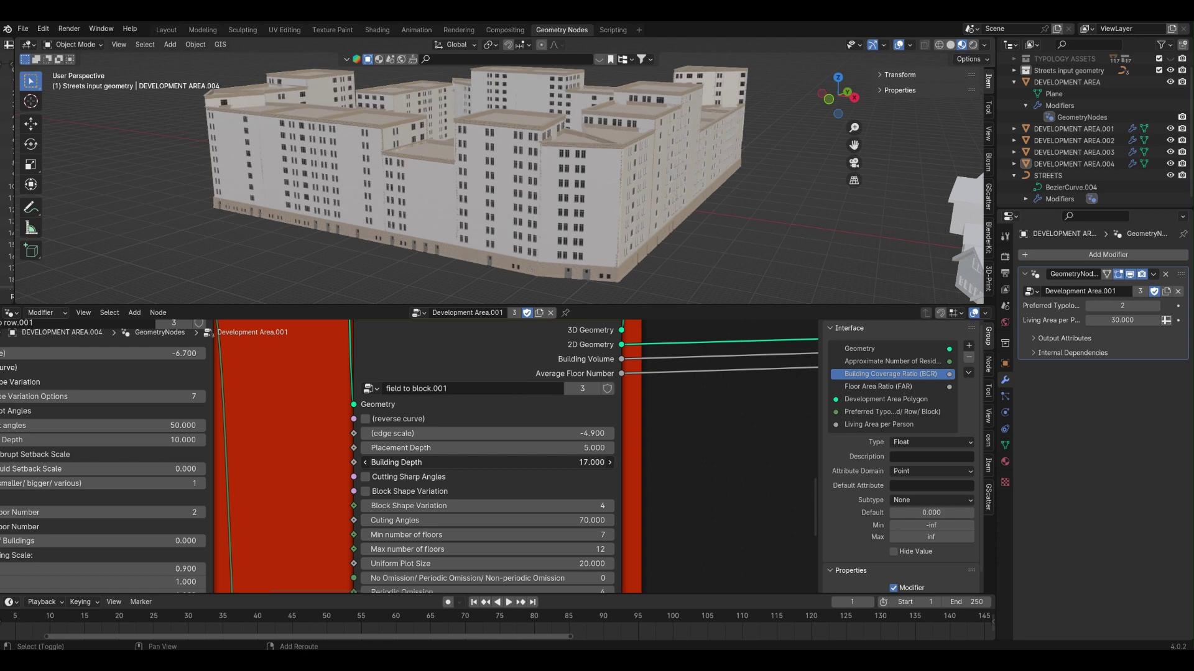
Raise the Block Shape Variation value to 9 with the variation enabled, and leave the variation option switched off
click(609, 506)
click(609, 507)
click(610, 506)
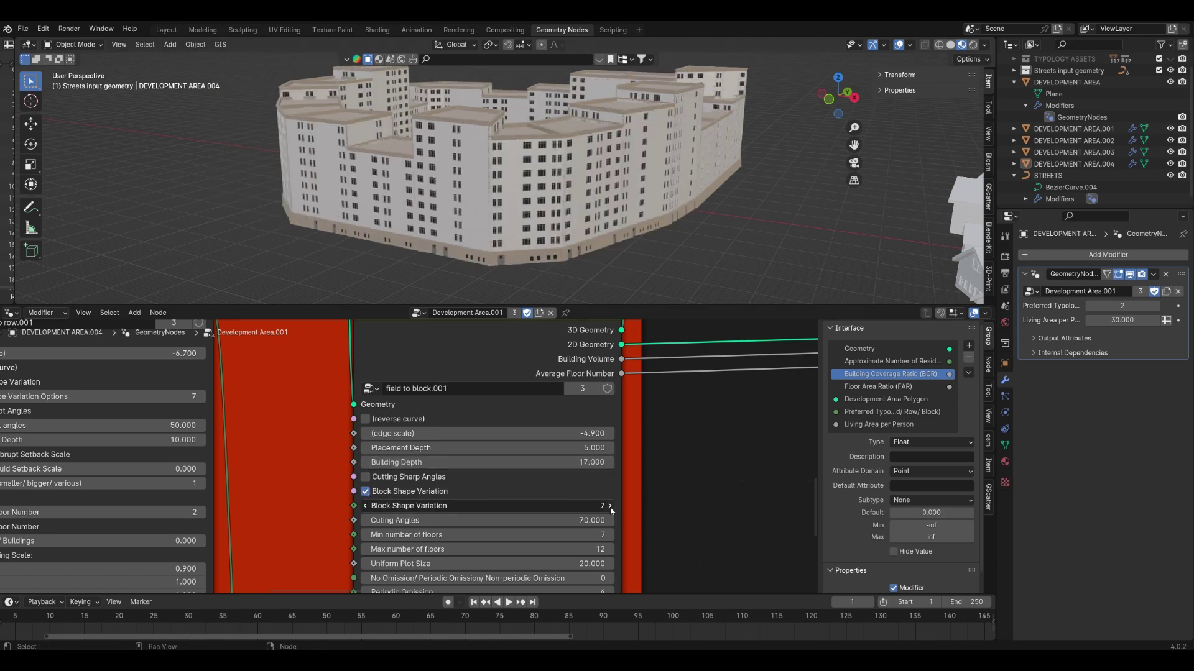
click(610, 507)
click(610, 506)
click(365, 491)
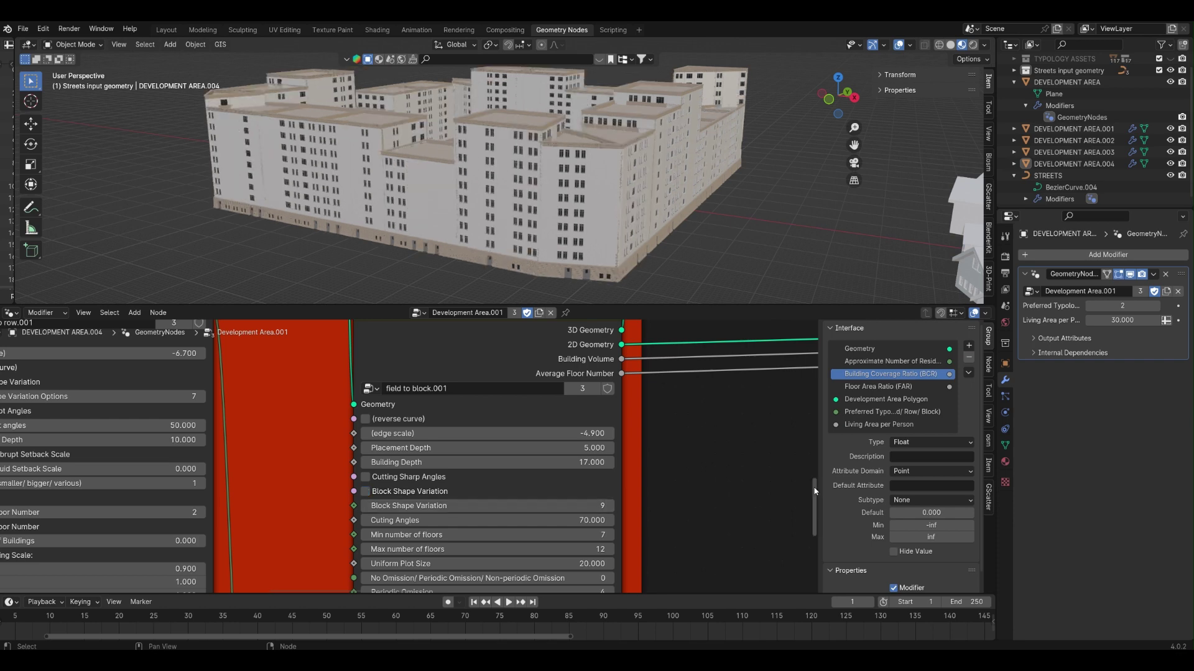
Adjust the block's floor range, ending with a minimum of 6 floors and a maximum of 11
shift+scroll(364, 467, down, 4)
click(366, 442)
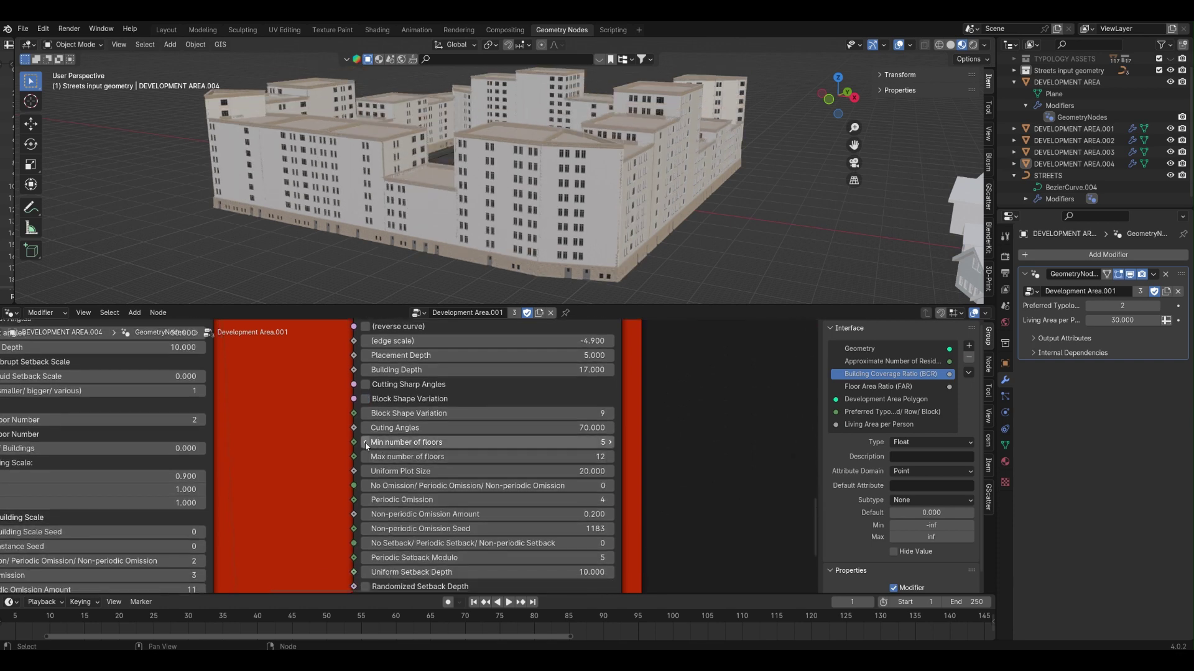
click(365, 442)
click(366, 442)
mouse_move(373, 456)
mouse_down()
mouse_move(385, 456)
mouse_move(373, 457)
mouse_up()
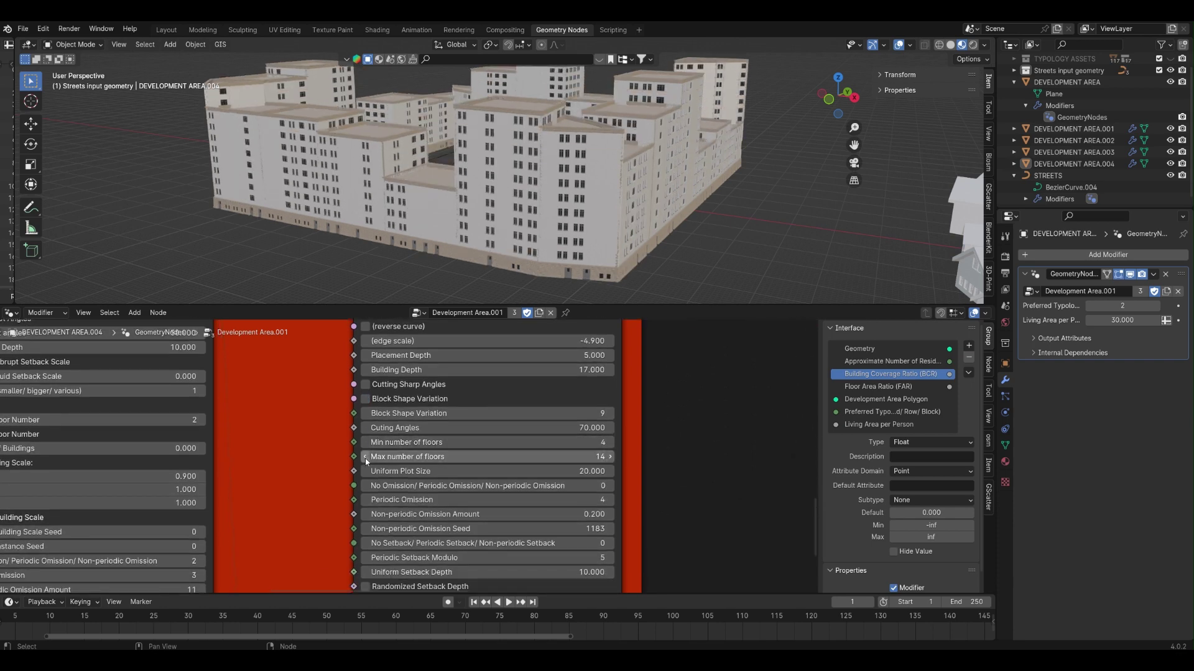
click(610, 442)
click(610, 443)
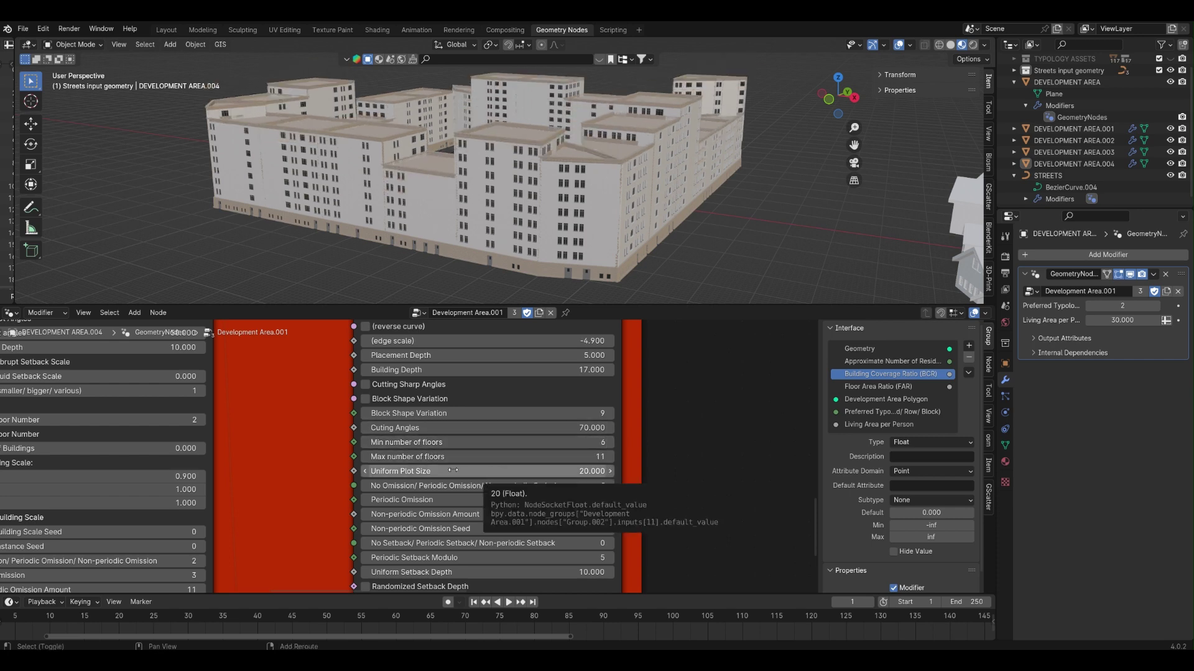
Try a Uniform Plot Size of 70 for the block and return it to 20
click(406, 472)
text(70)
key(Return)
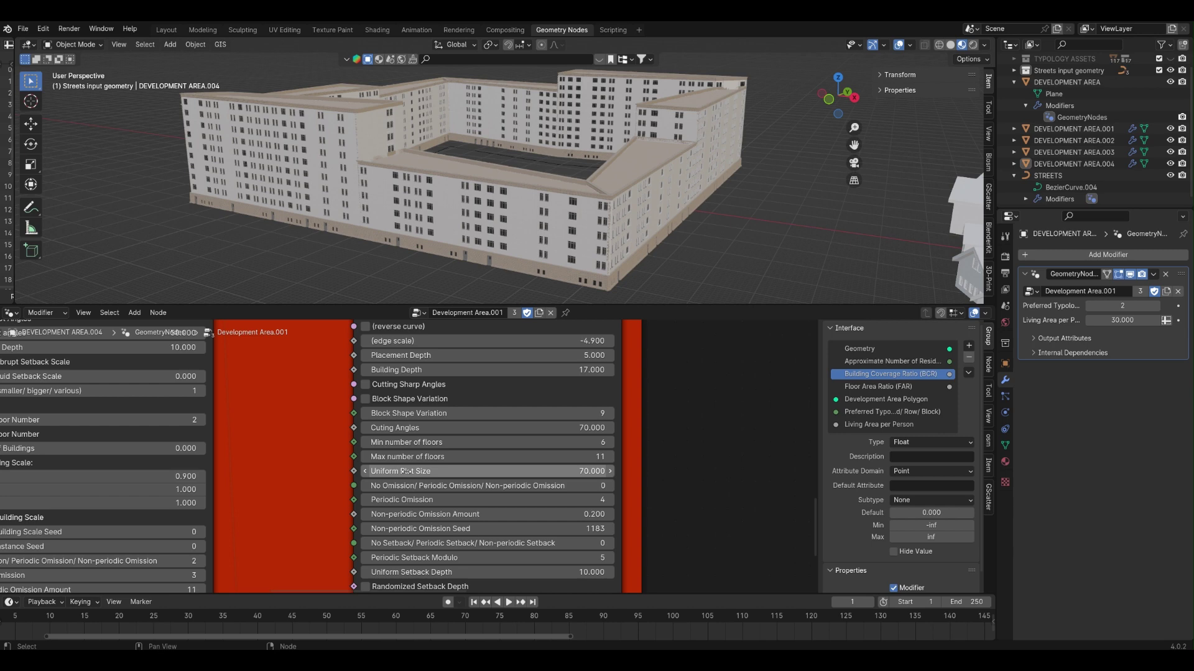
click(407, 471)
text(20)
key(Return)
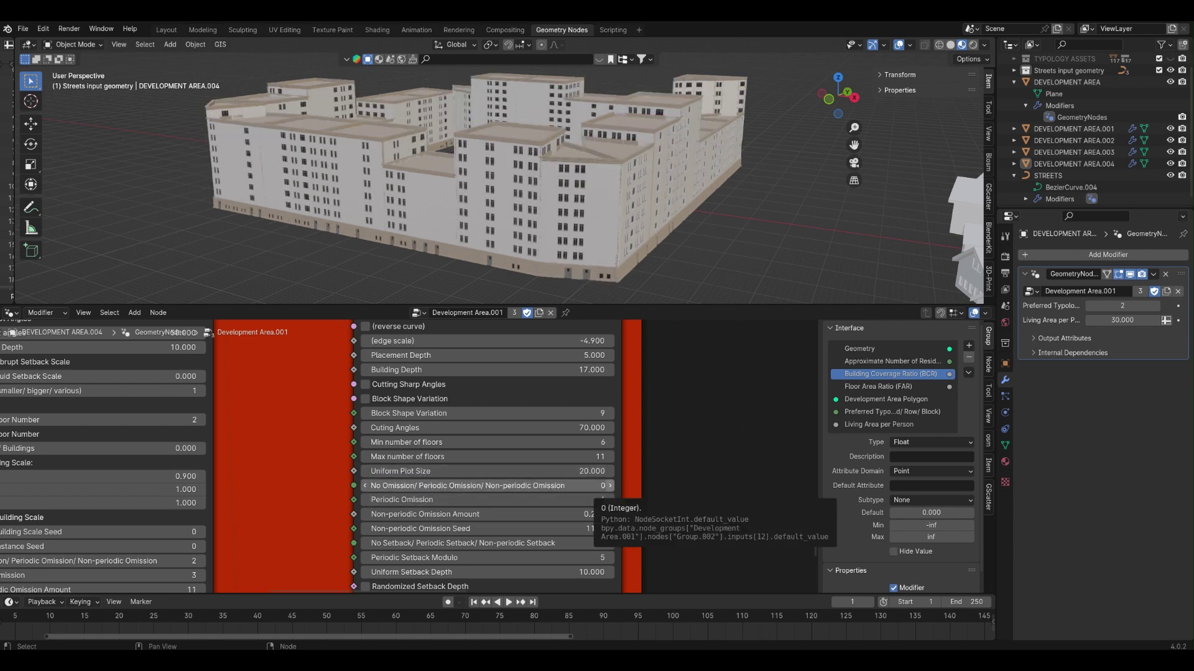
Switch the block's omission mode to 1 (periodic) and lower Periodic Omission to 2
click(610, 487)
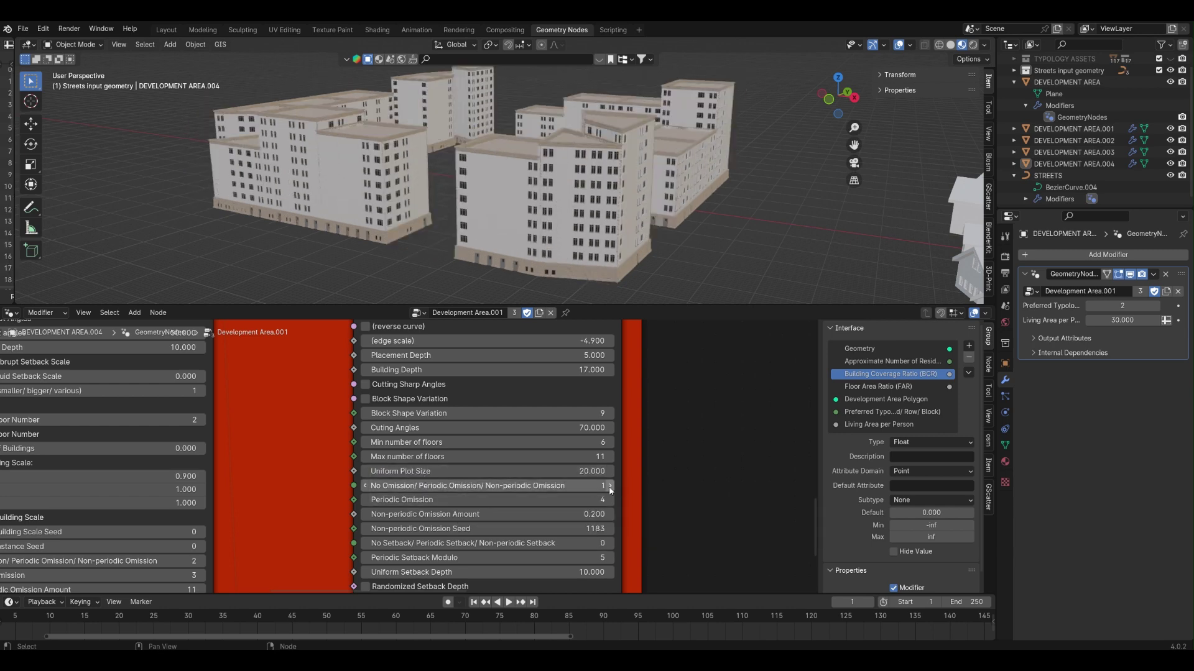
click(366, 500)
click(366, 500)
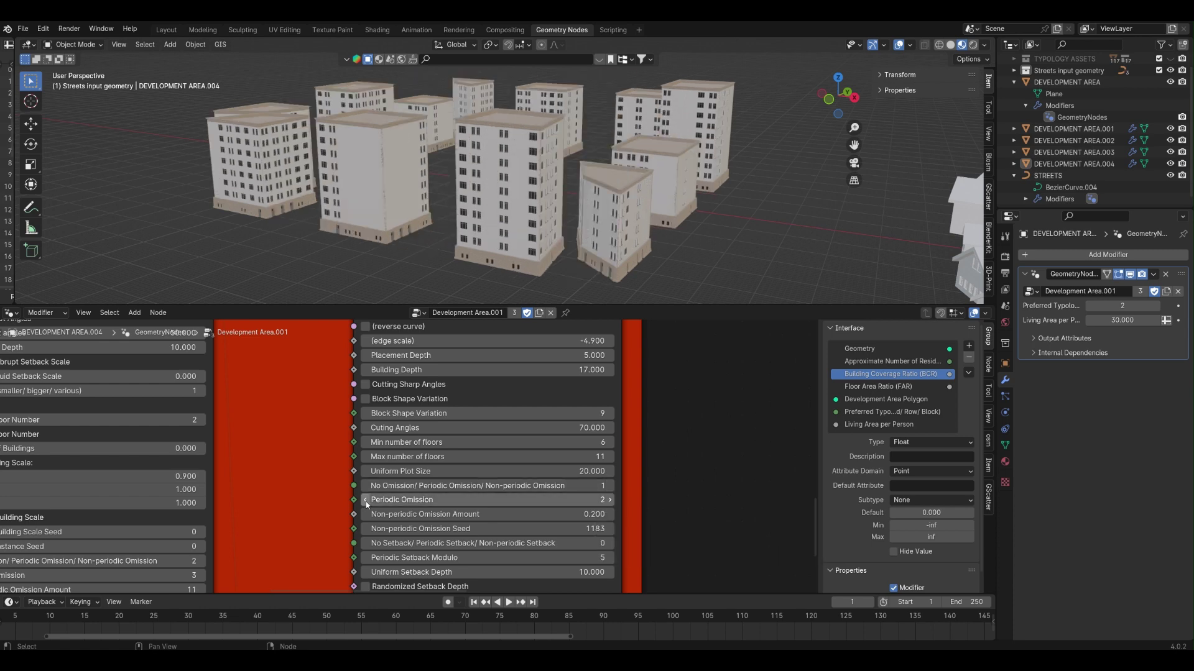
Test Periodic Omission values of -2 and -3 on the block, and set it to 3
click(428, 502)
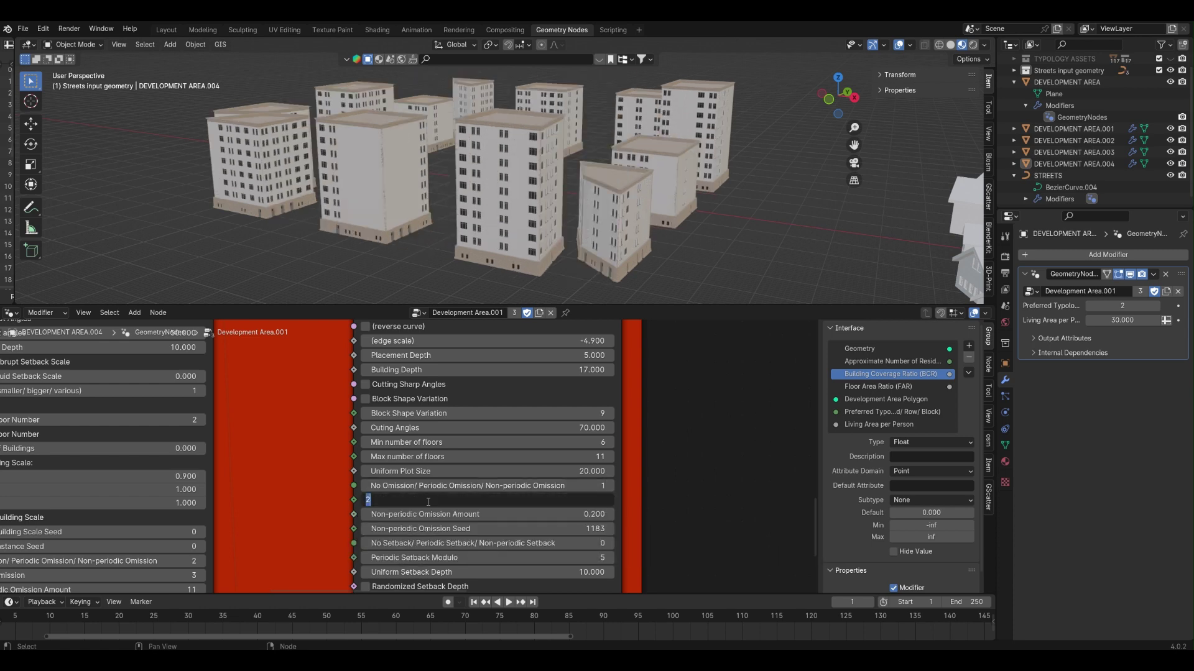
text(-2)
key(Return)
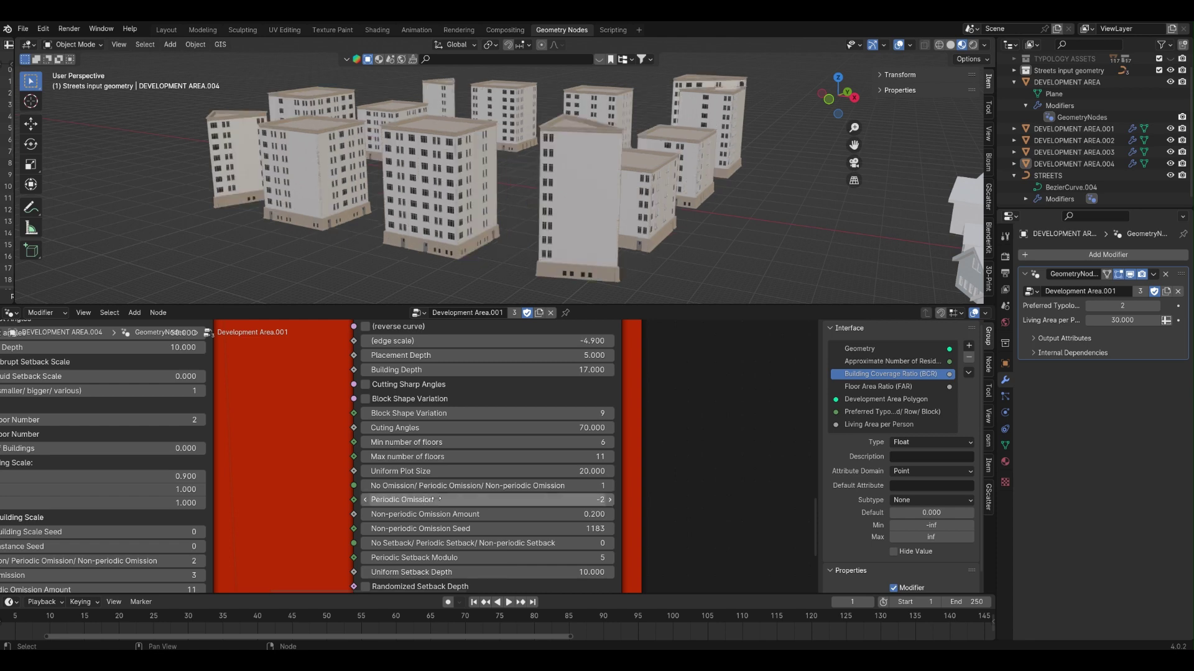
click(438, 500)
text(-3)
key(Return)
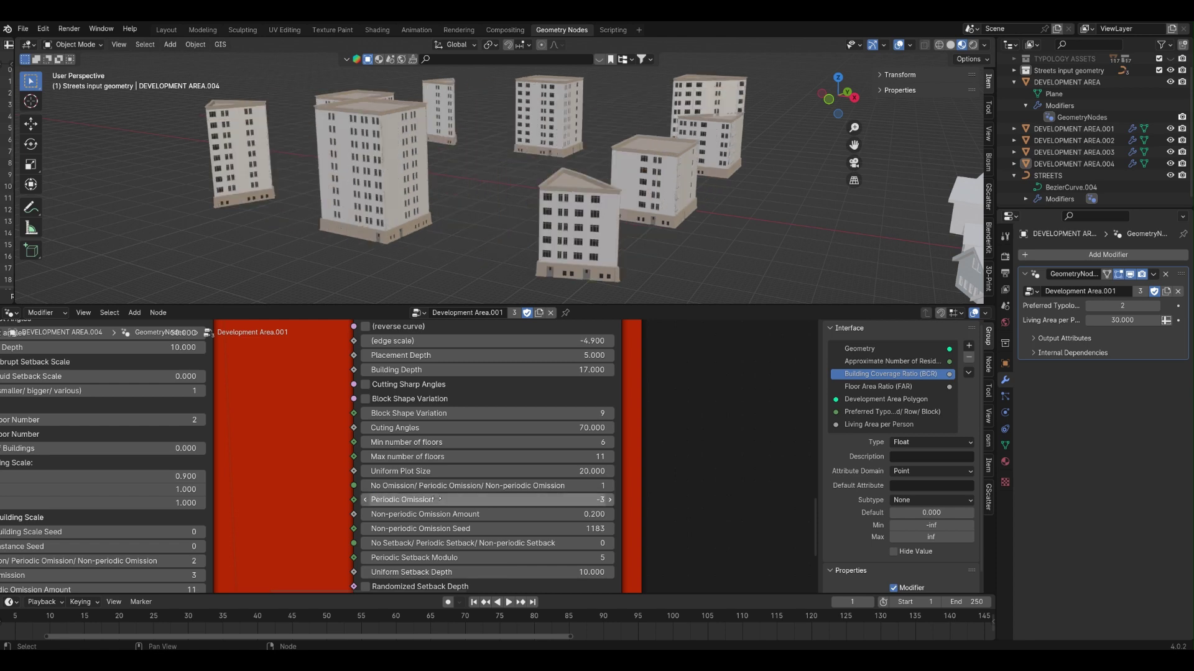
click(438, 499)
text(3)
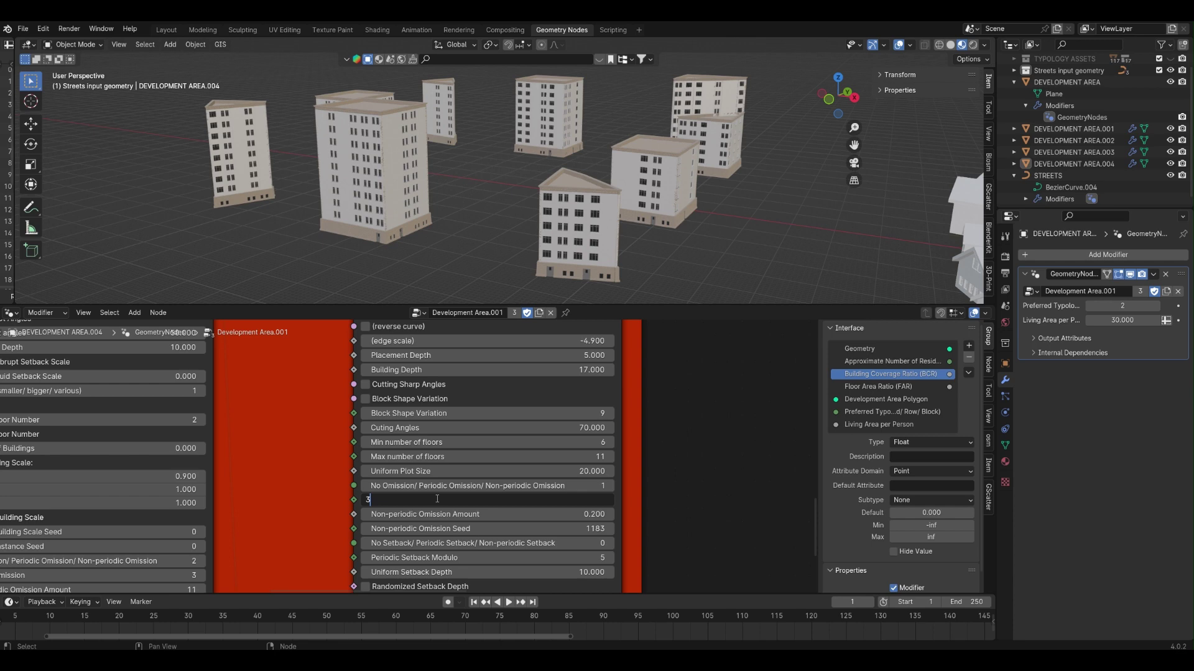
key(Return)
Try omission mode 2 with Non-periodic Omission Amount 0.530 and Seed 1208, and return the mode to 0 (no omission)
click(610, 486)
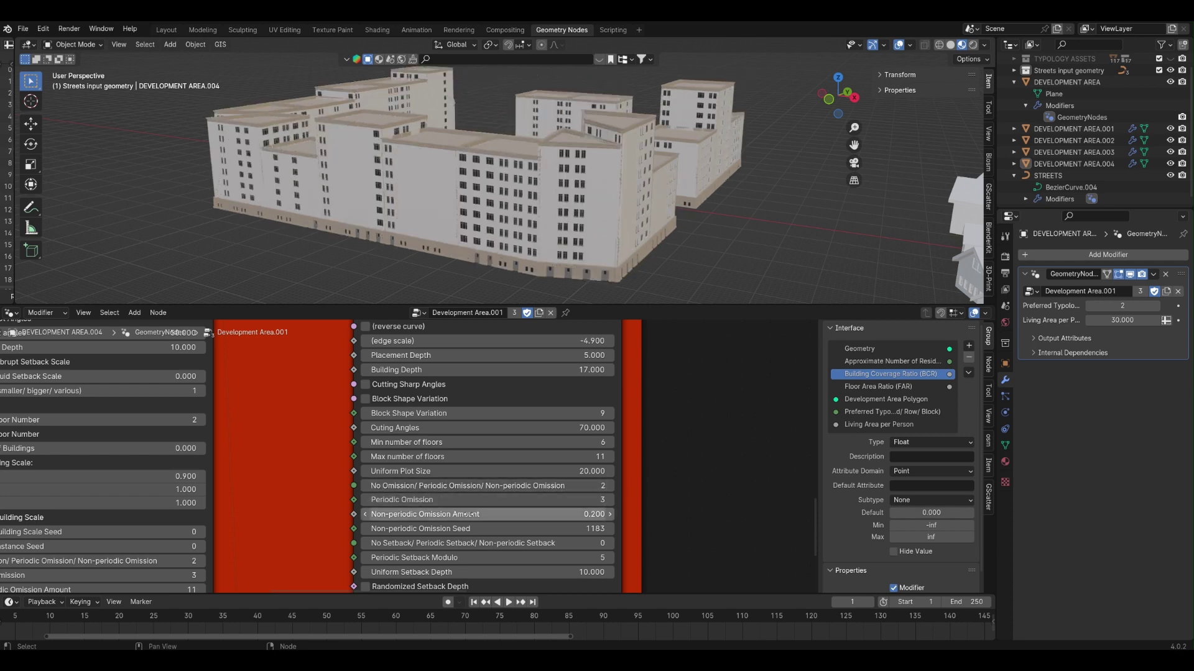
drag(460, 514, 544, 514)
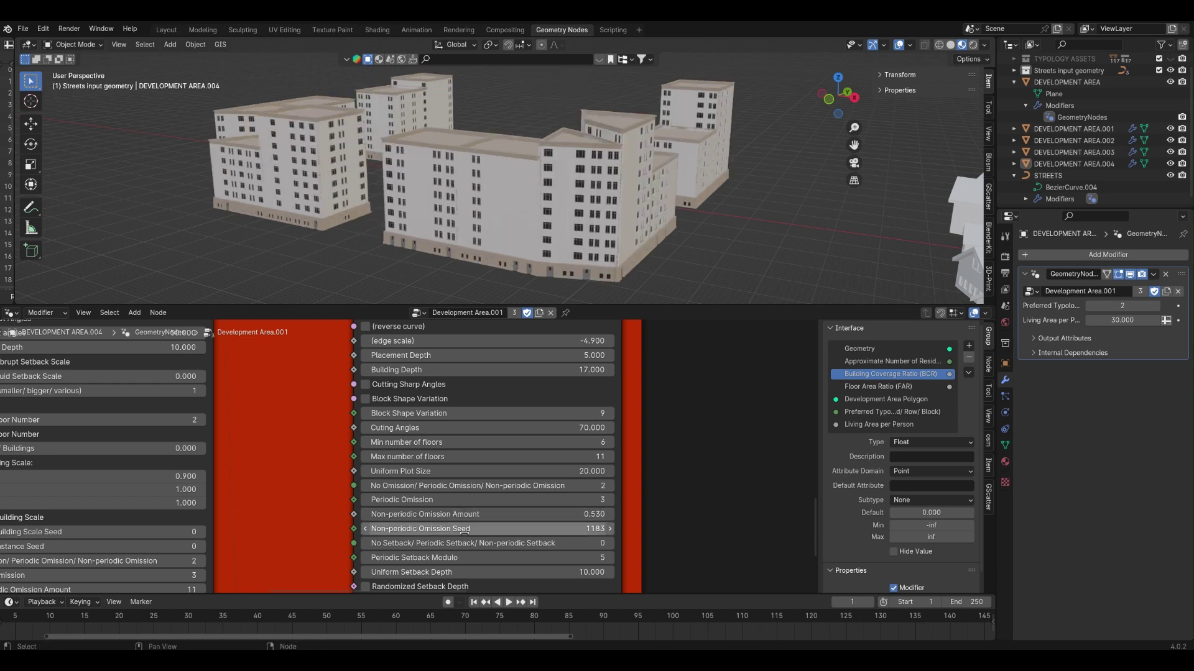
drag(467, 529, 517, 529)
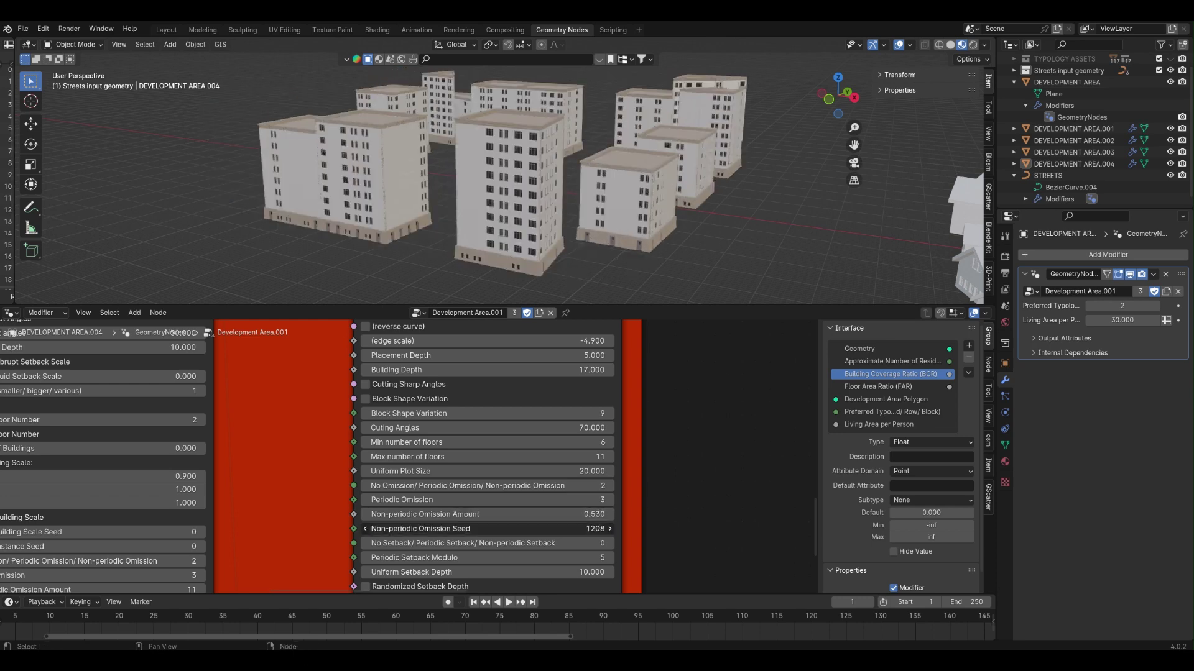
drag(448, 486, 429, 485)
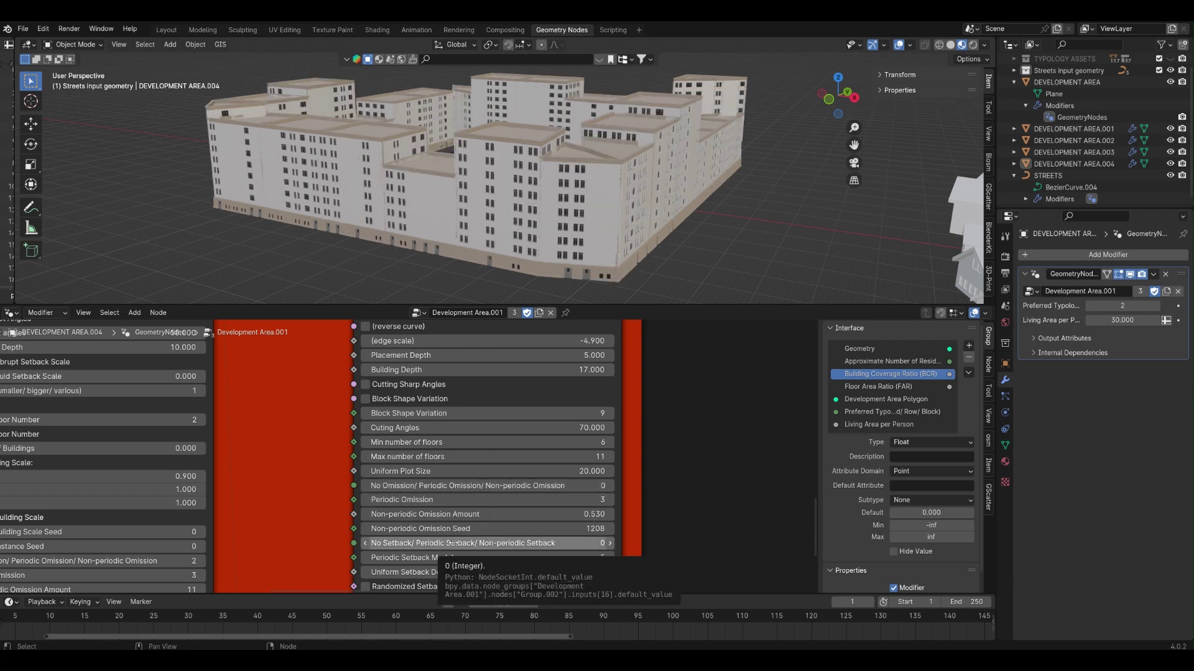
Switch the setback mode to 1 (periodic), try a Periodic Setback Modulo of 2, and raise it to 4
click(610, 543)
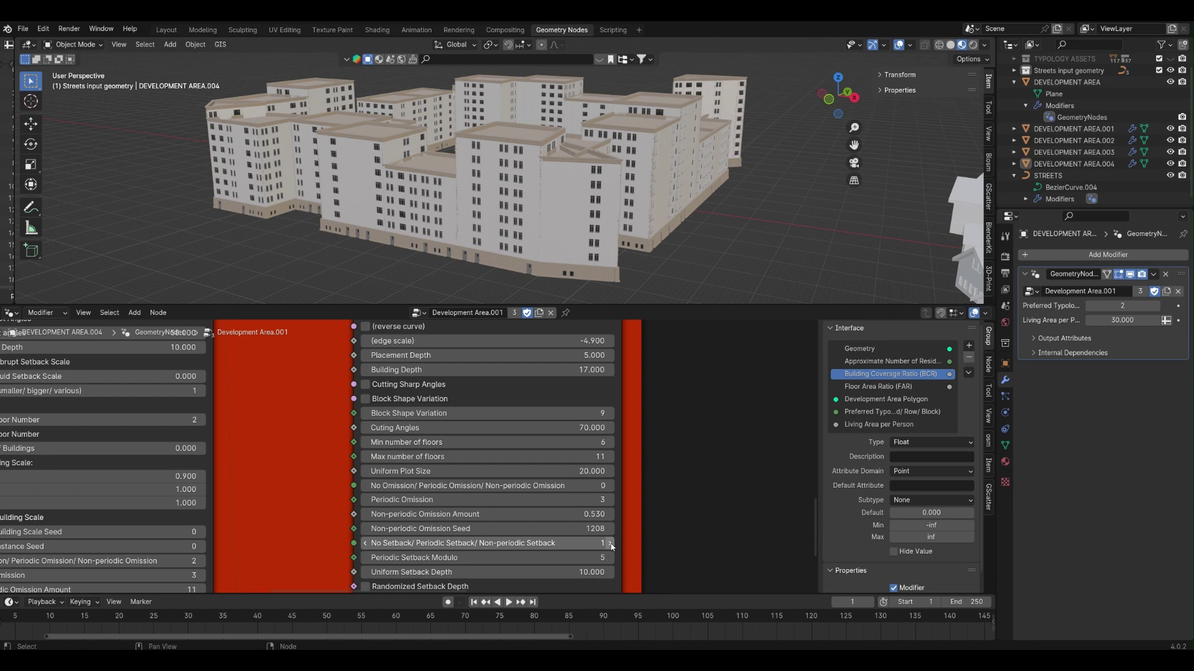
click(595, 559)
text(2)
key(Return)
click(612, 559)
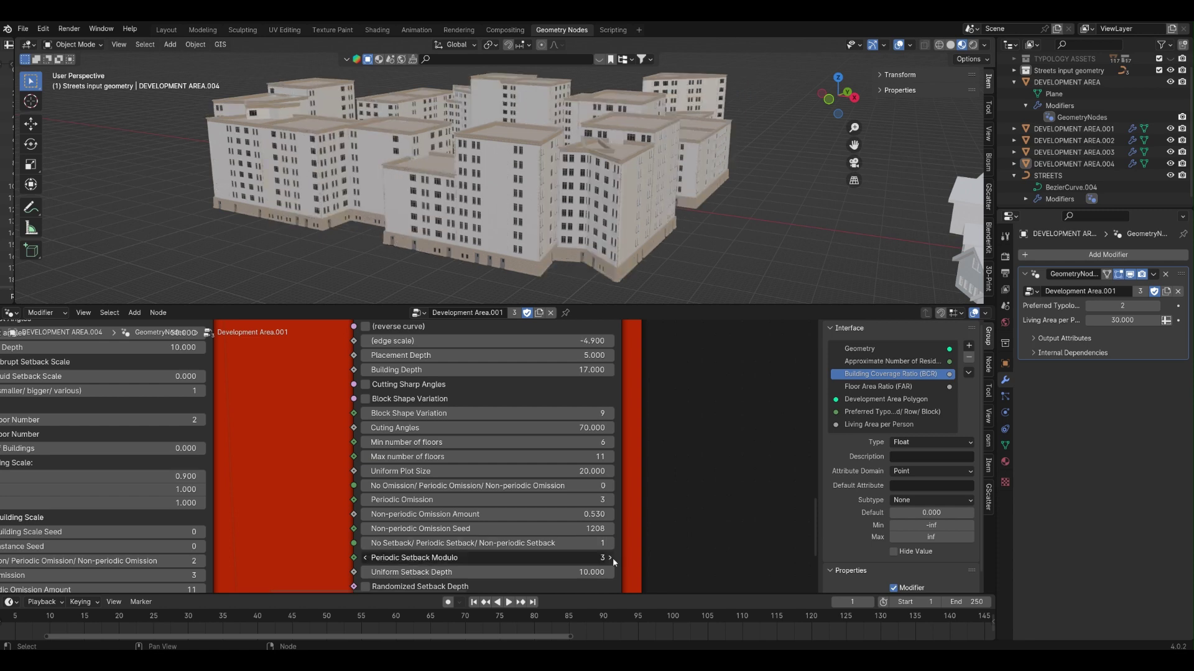
click(613, 560)
Set the setback mode to 2 (non-periodic), toggle Randomized Setback Depth on and off, and try adjusting Uniform Setback Depth
click(611, 544)
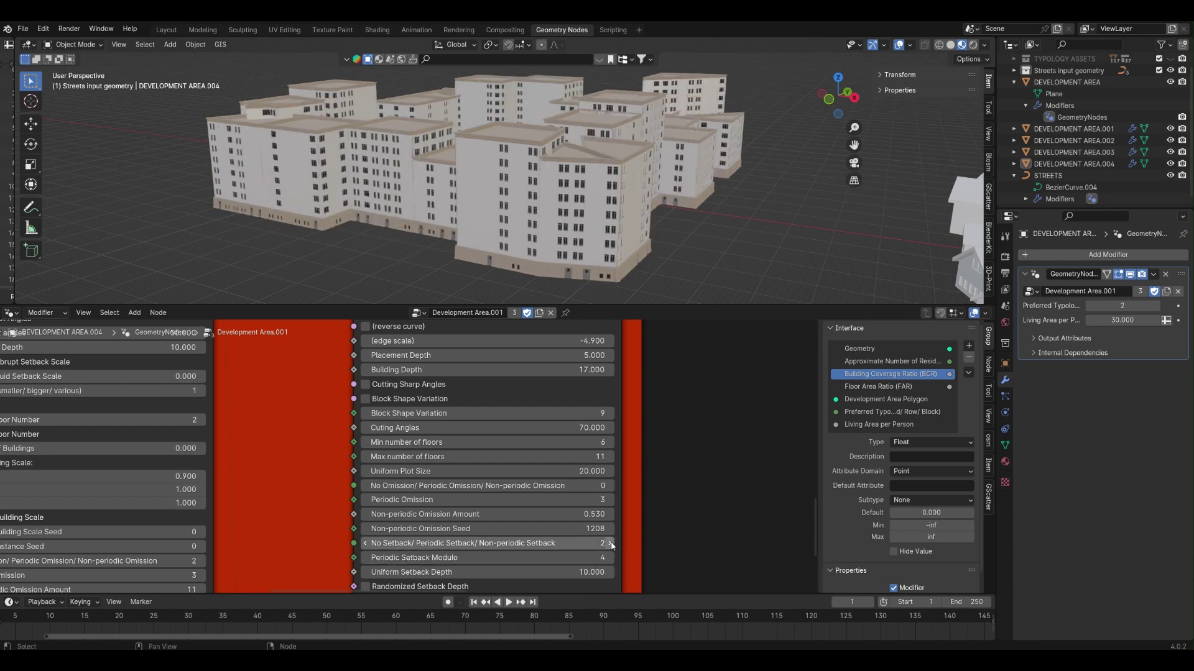
click(365, 587)
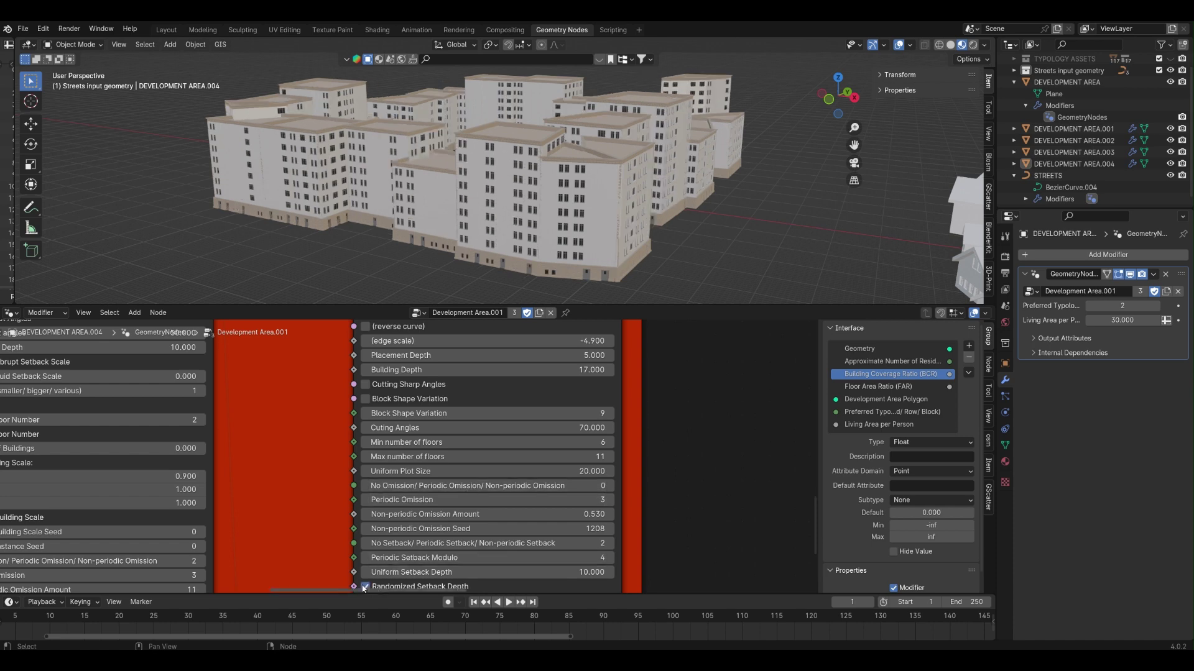
click(365, 588)
mouse_move(435, 573)
mouse_down()
mouse_move(403, 573)
mouse_move(433, 573)
mouse_up()
Activate the Attribute Viewer node beside the Group Output for the selected development area and widen the spreadsheet to show its values
scroll(618, 376, down, 5)
scroll(617, 376, up, 4)
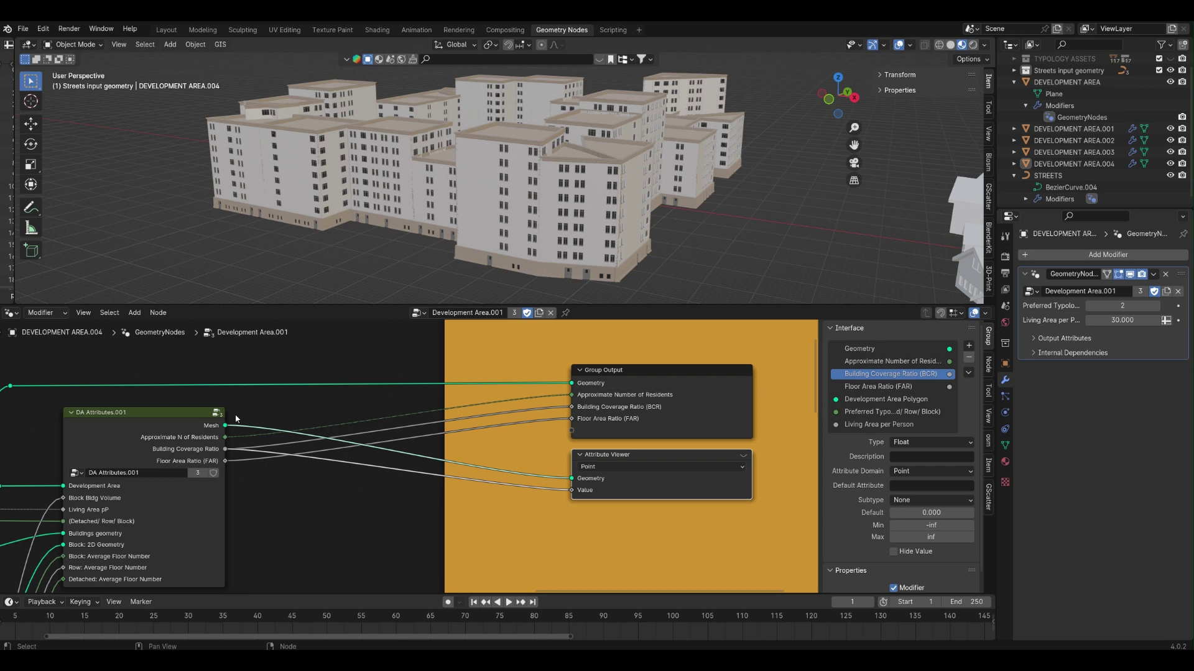
click(598, 201)
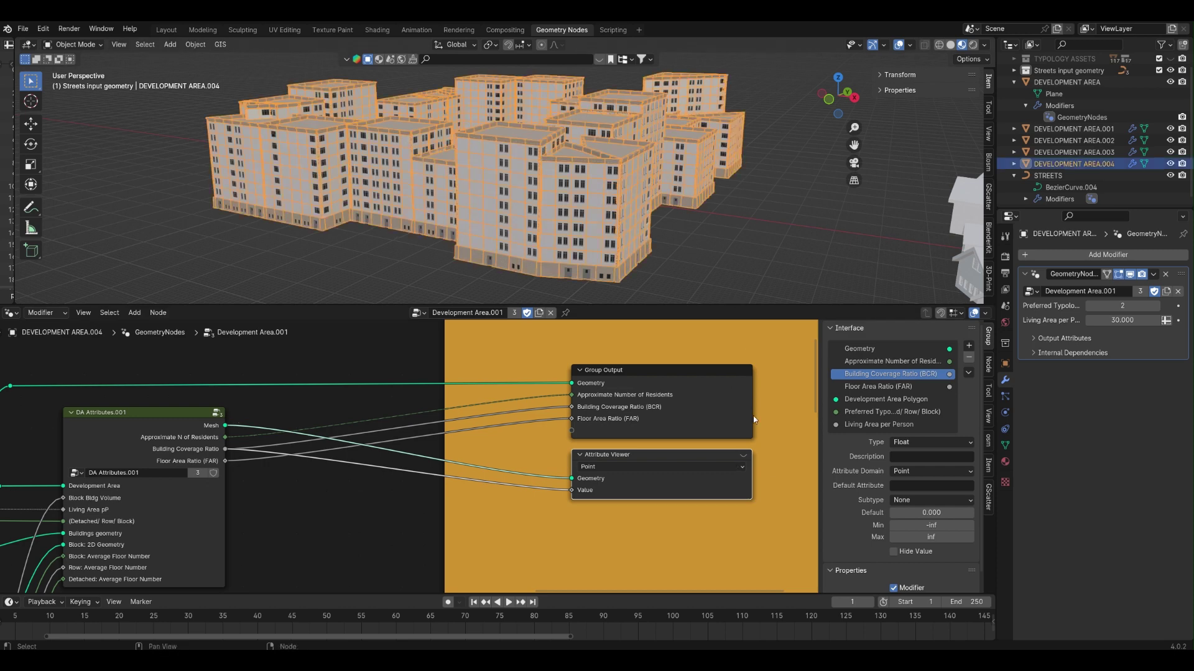
click(743, 456)
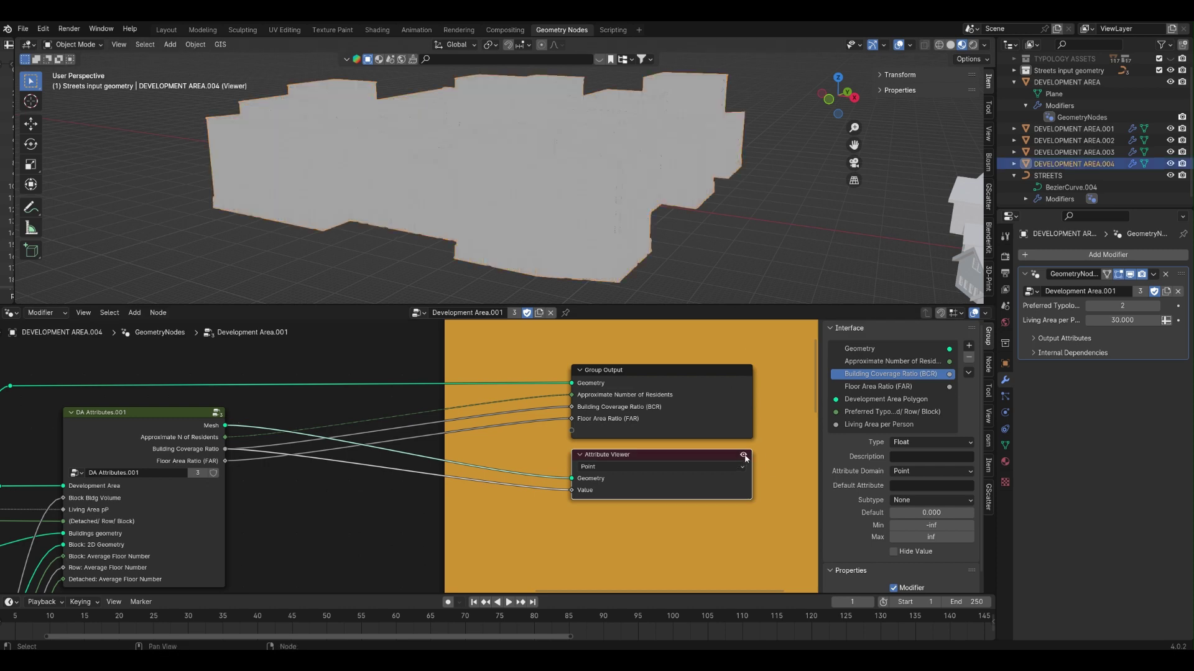
drag(15, 160, 349, 177)
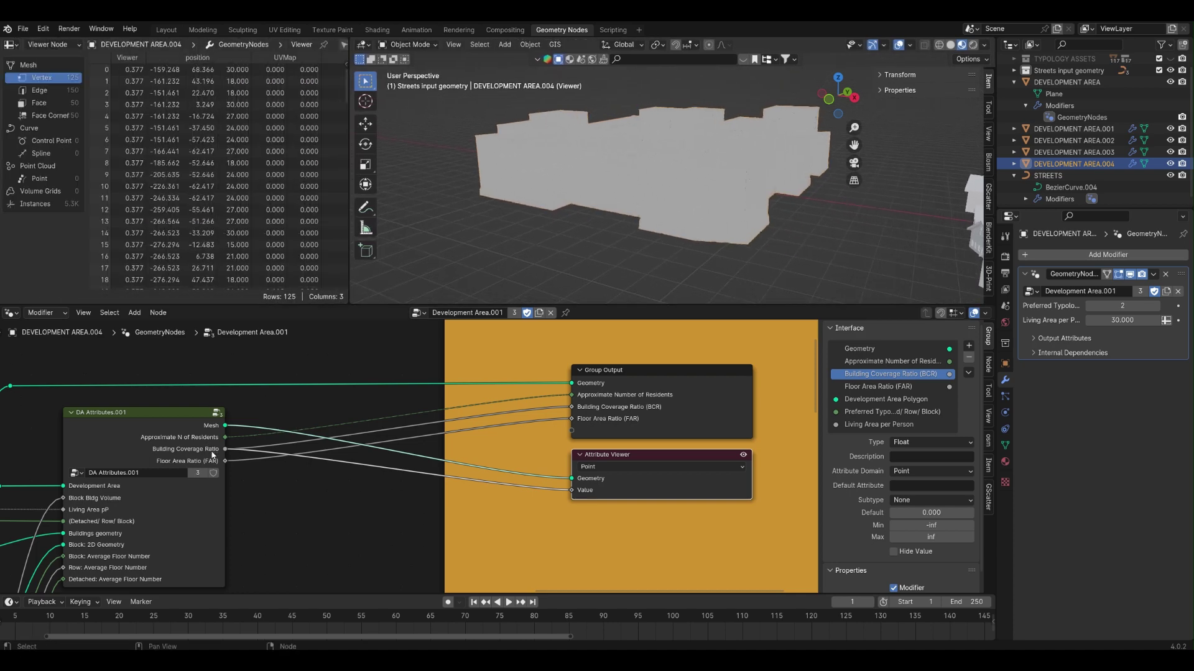
Connect the Approximate N of Residents output to the Attribute Viewer's Value input, and deactivate the viewer once the values are shown
mouse_move(223, 454)
drag(225, 437, 572, 491)
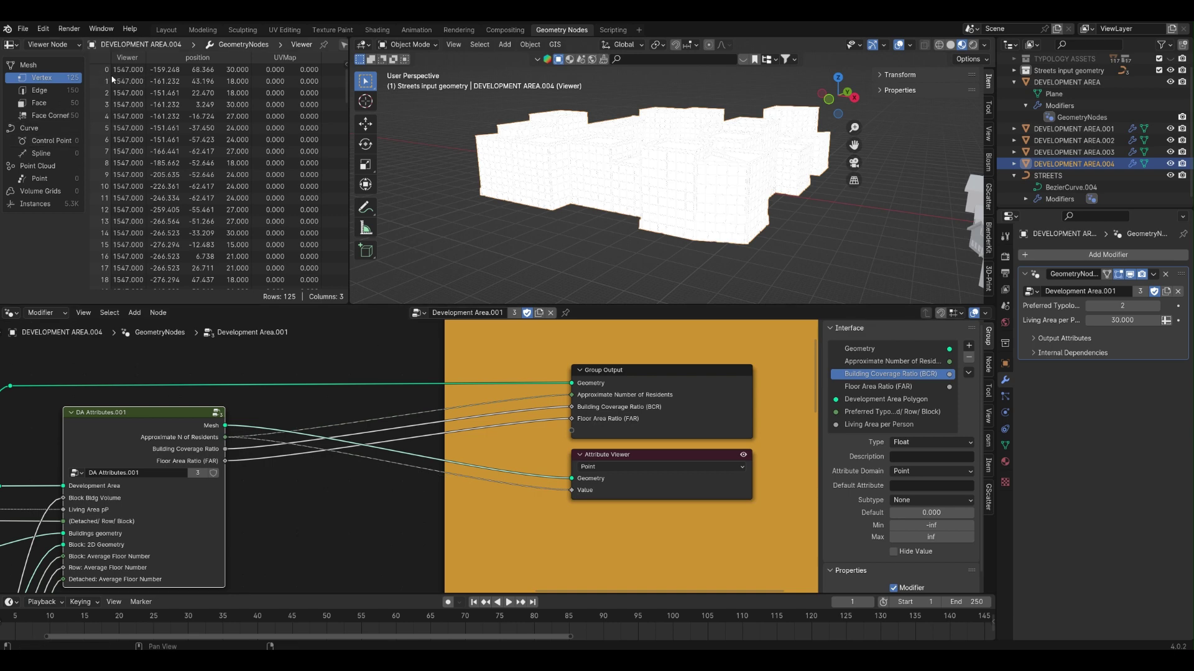
click(743, 454)
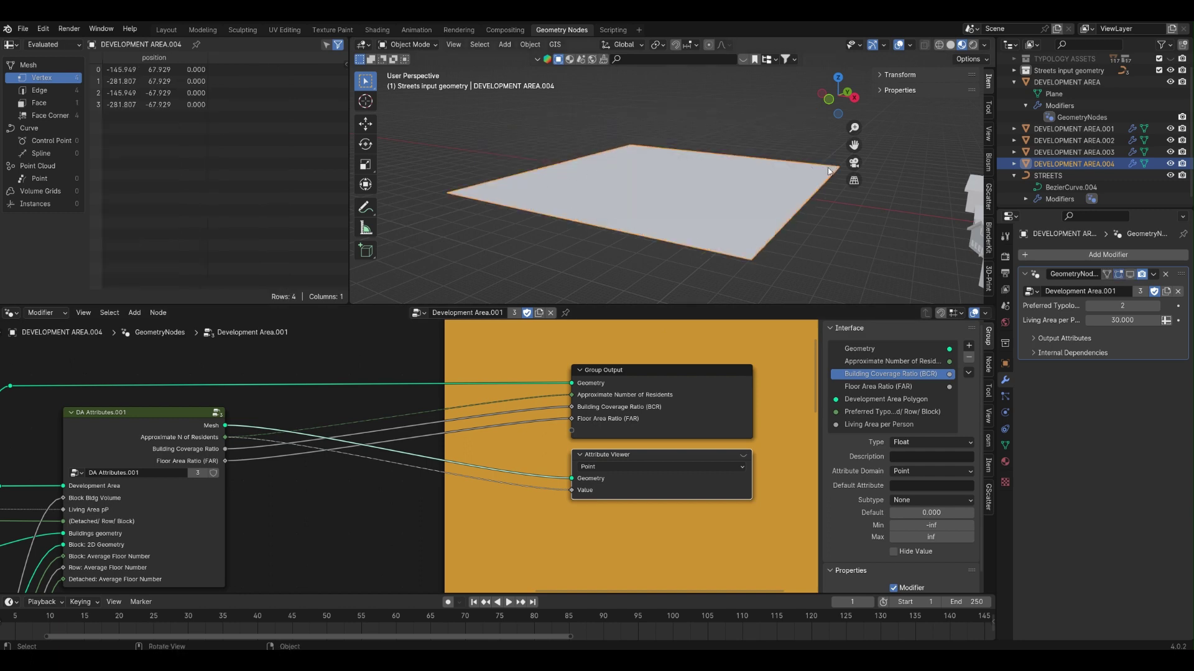
Select the DEVELOPMENT AREA.001 strip, show its geometry nodes modifier in the viewport, and enable One Edge for the row houses
click(624, 270)
scroll(793, 212, down, 4)
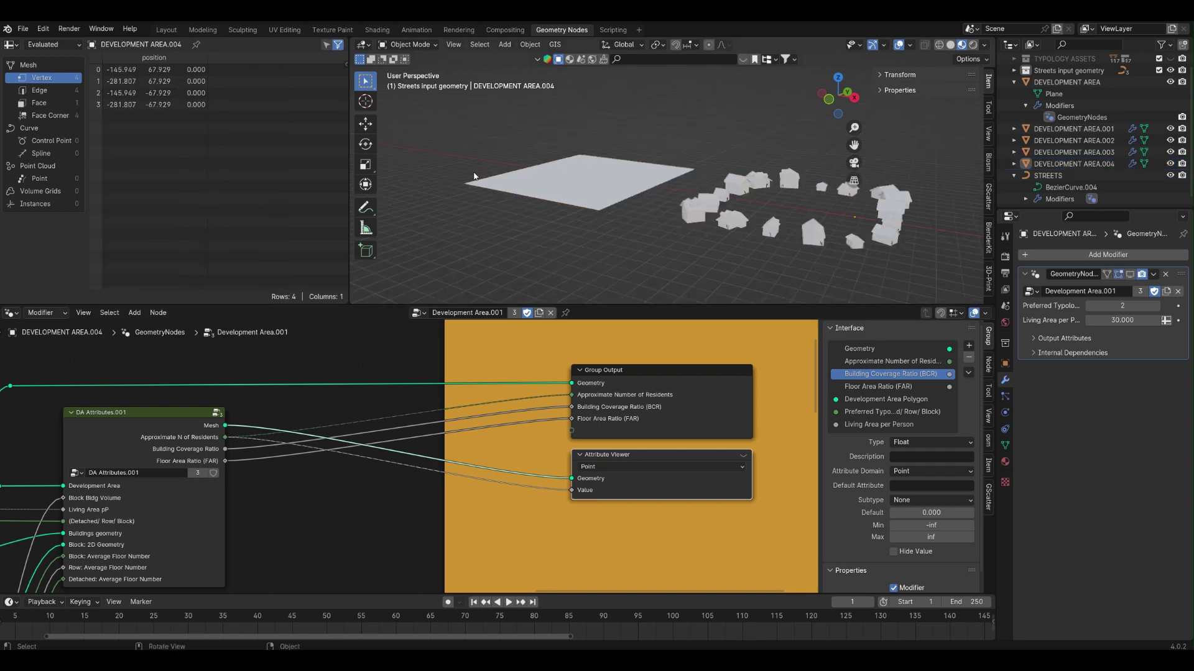
click(655, 192)
key(KP_Decimal)
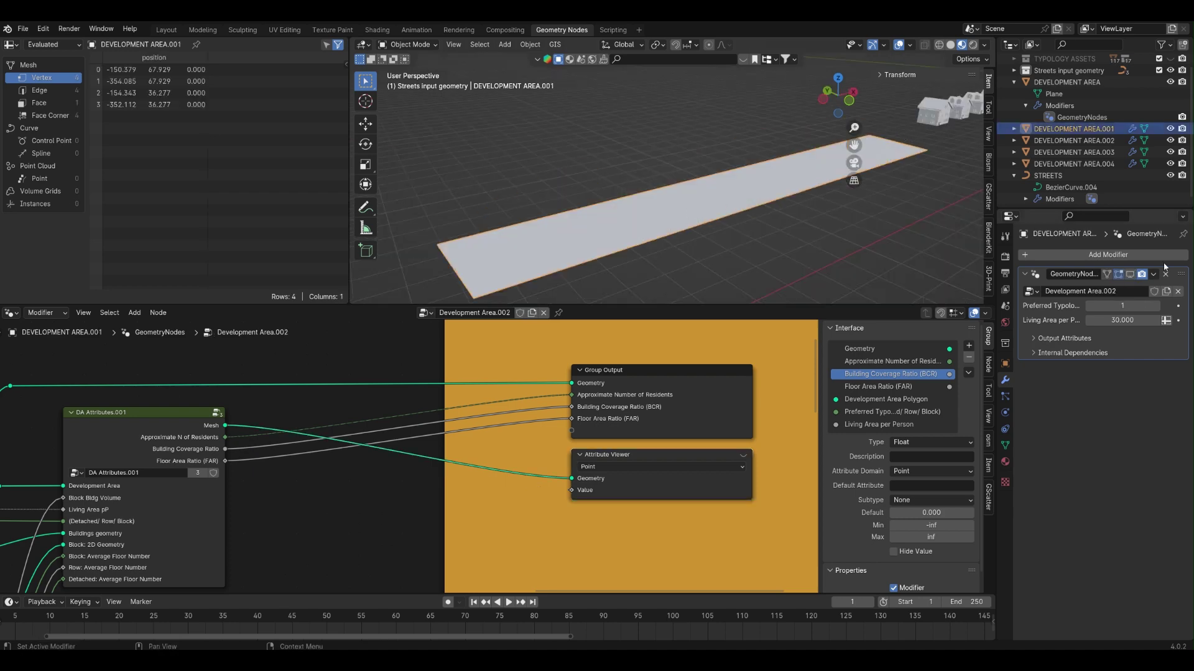
click(1129, 274)
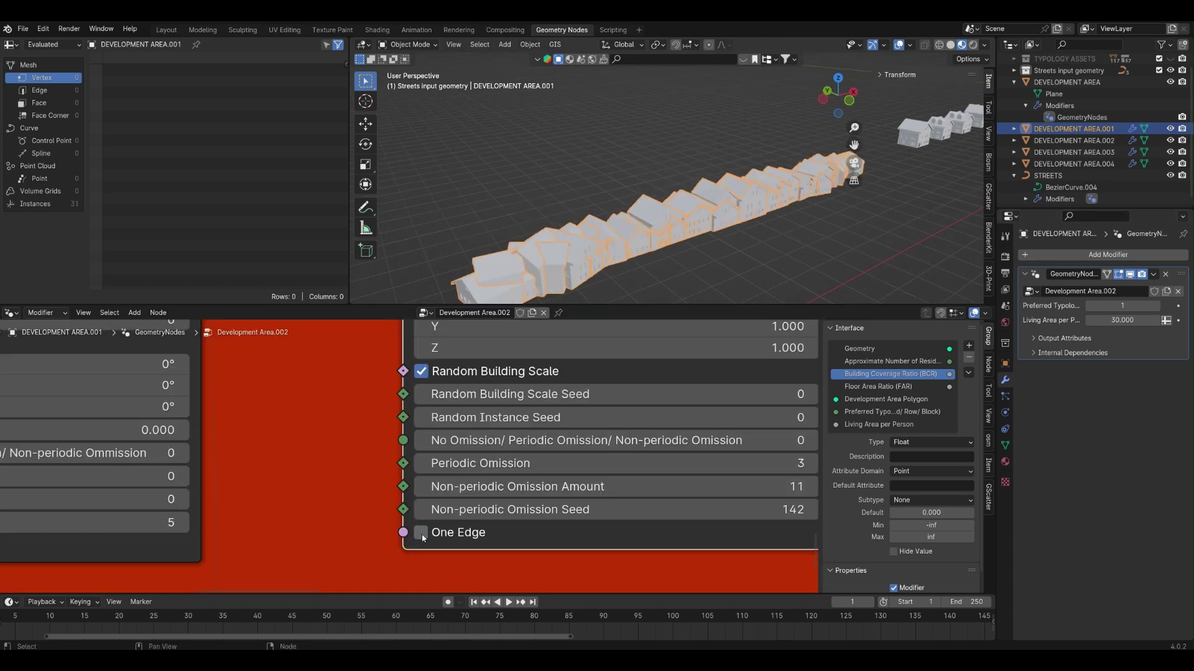
click(421, 533)
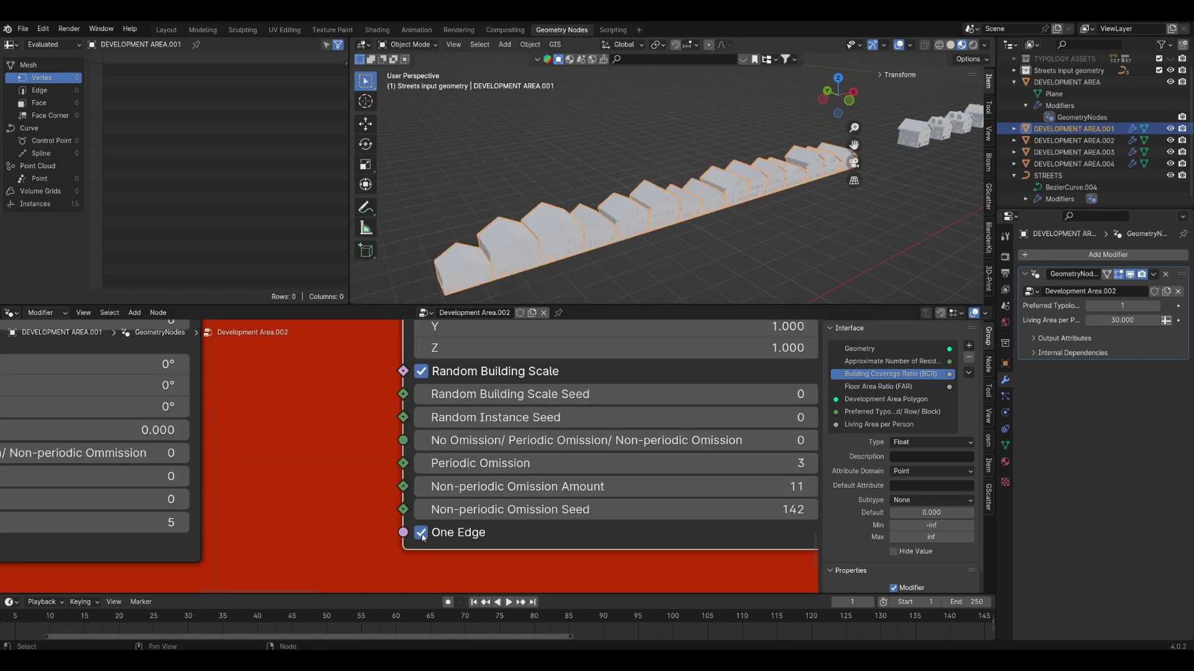
Switch the Preferred Typology to 0 (detached), with Placement Depth 8.770, Random Setback 10.000 and House Random Seed 117
click(1089, 307)
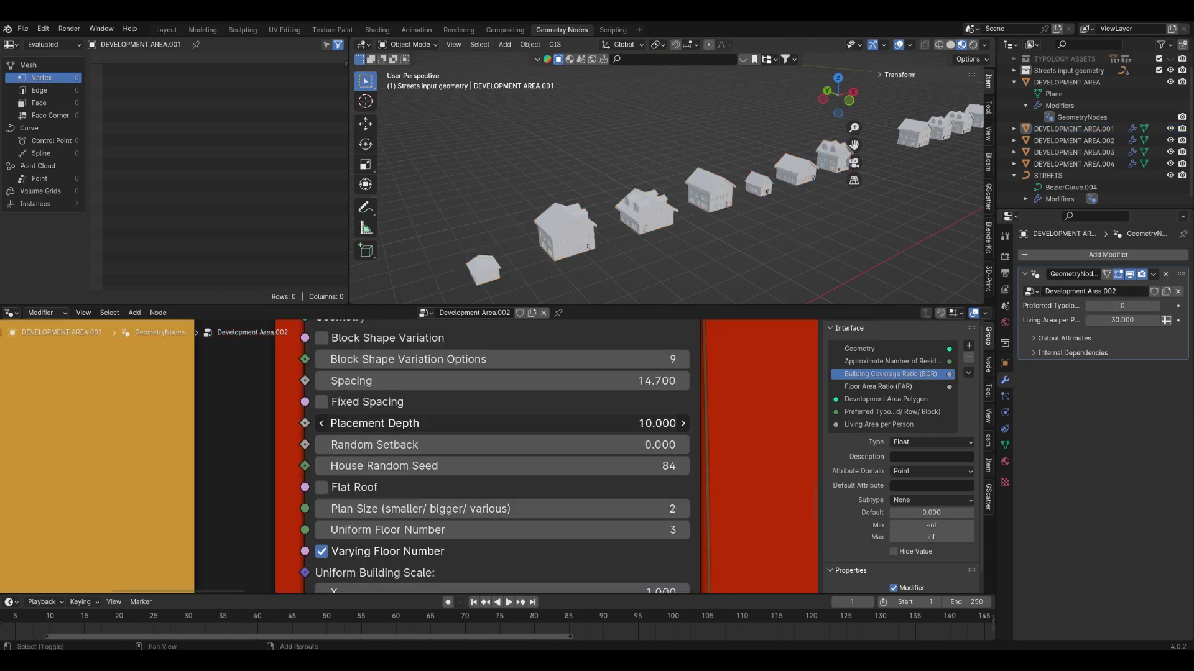
drag(497, 424, 554, 444)
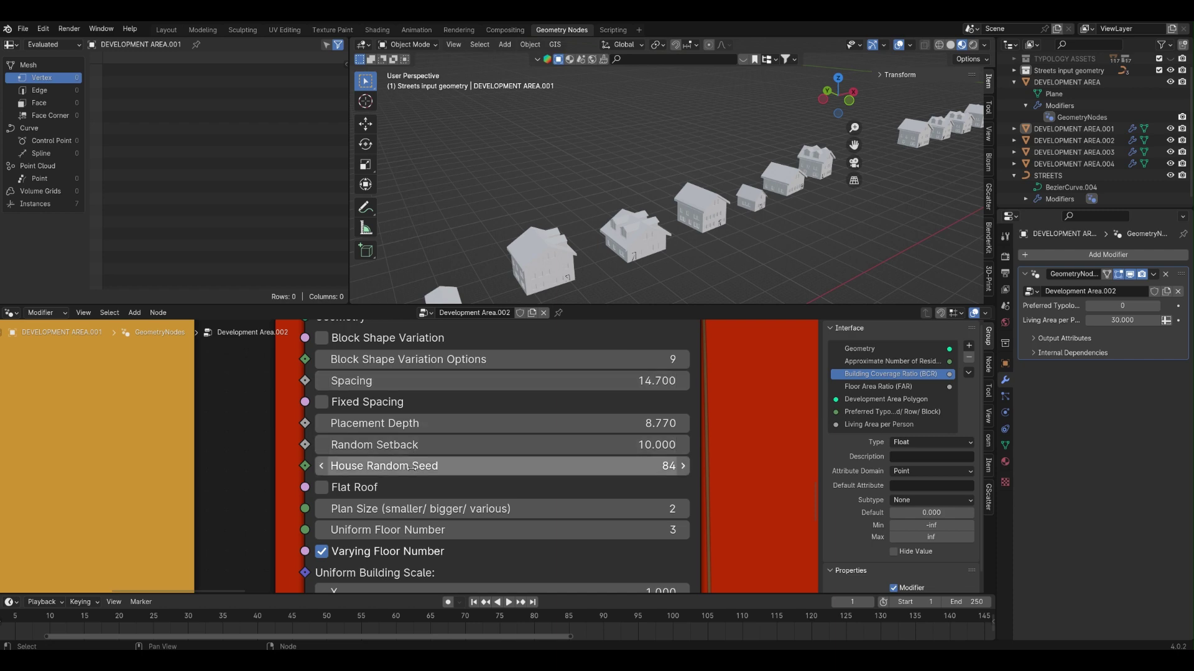
drag(405, 467, 445, 466)
Try Flat Roof on the detached houses and turn it off, and try Plan Size 0 (smaller) before returning it to 2
click(322, 488)
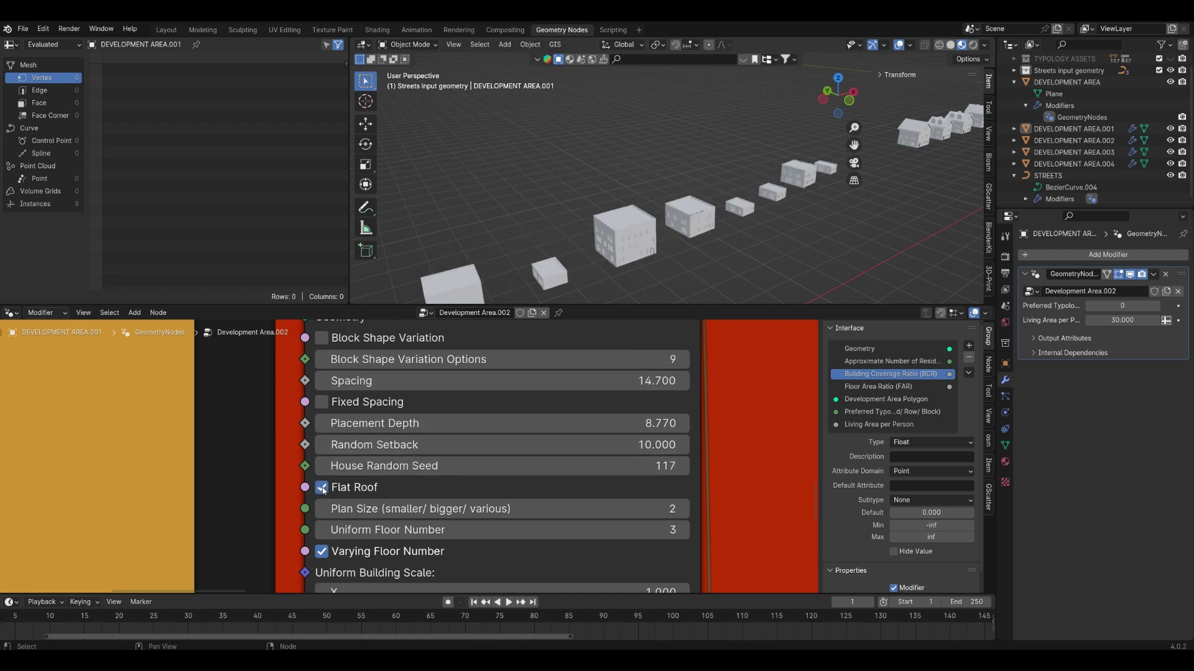
click(322, 488)
ctrl+scroll(659, 509, down, 2)
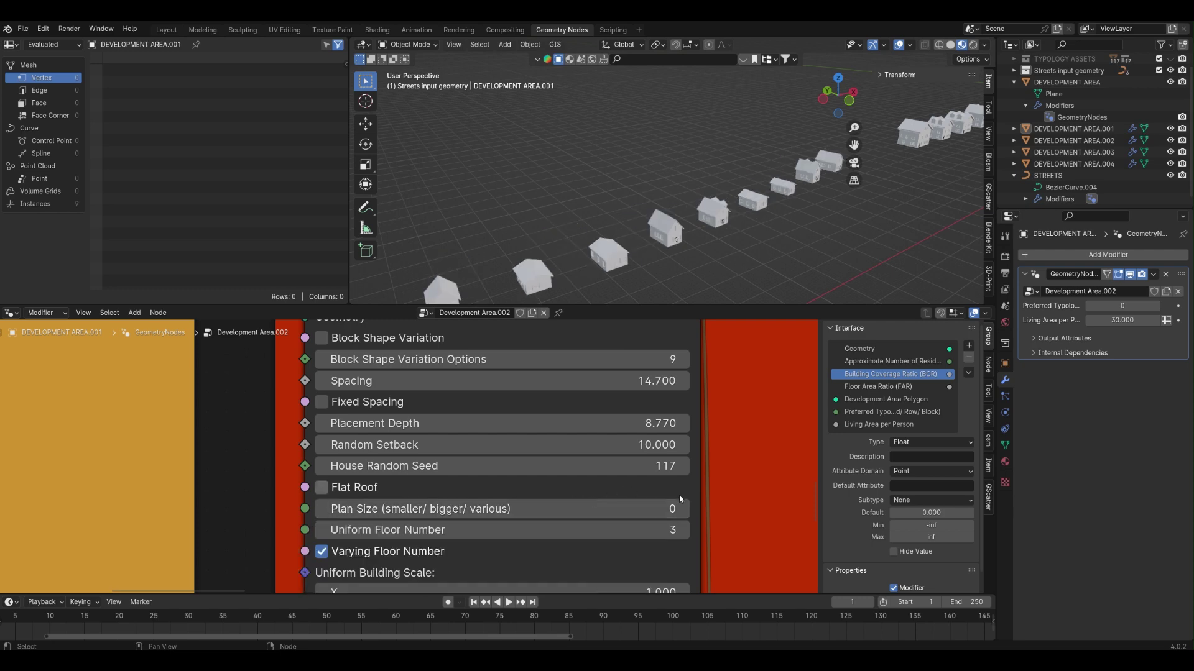
click(685, 509)
click(687, 509)
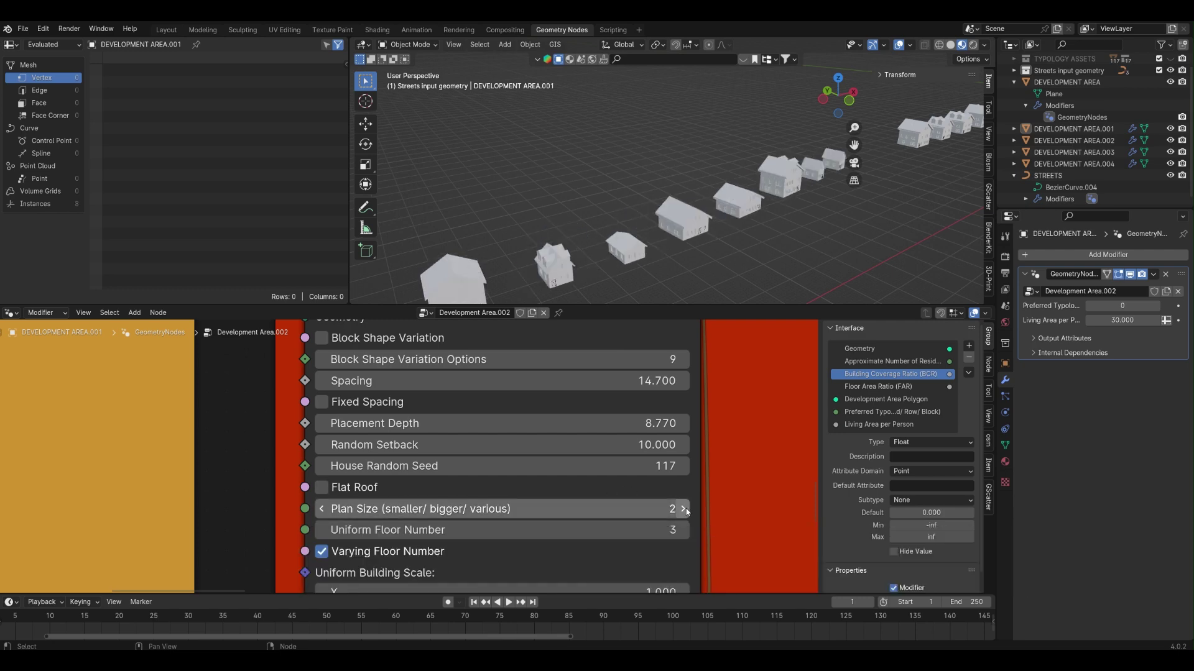
Toggle Varying Floor Number while setting the Uniform Floor Number to 2, and set the detached houses' Plan Size to 1 (bigger)
click(322, 552)
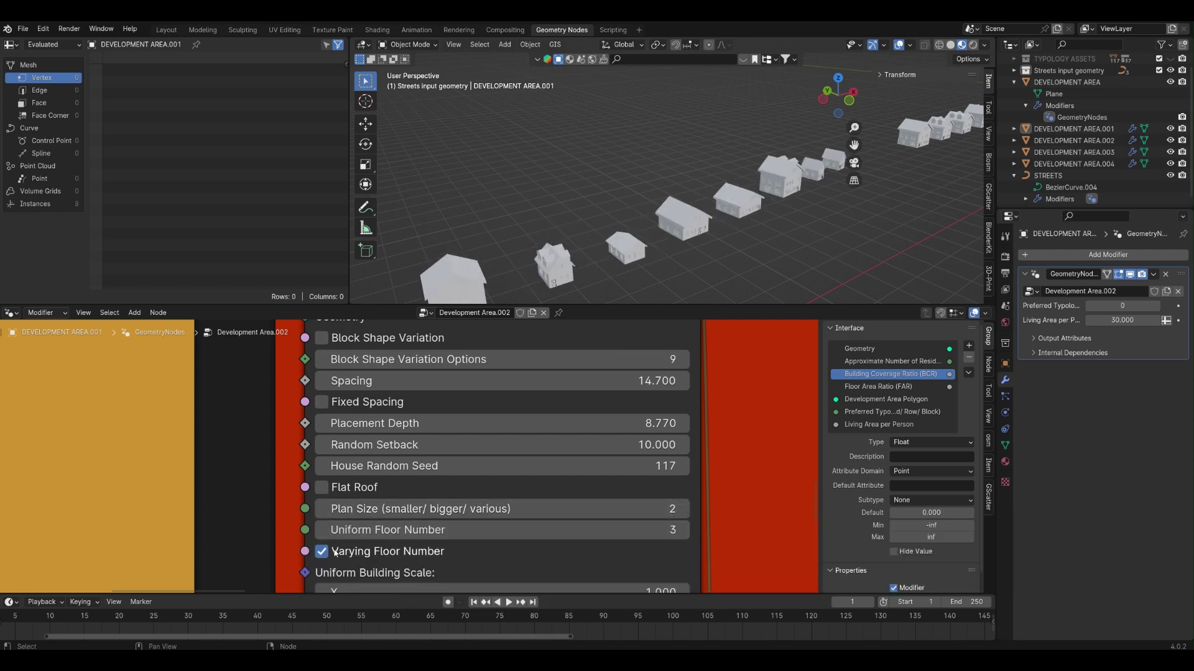
click(323, 530)
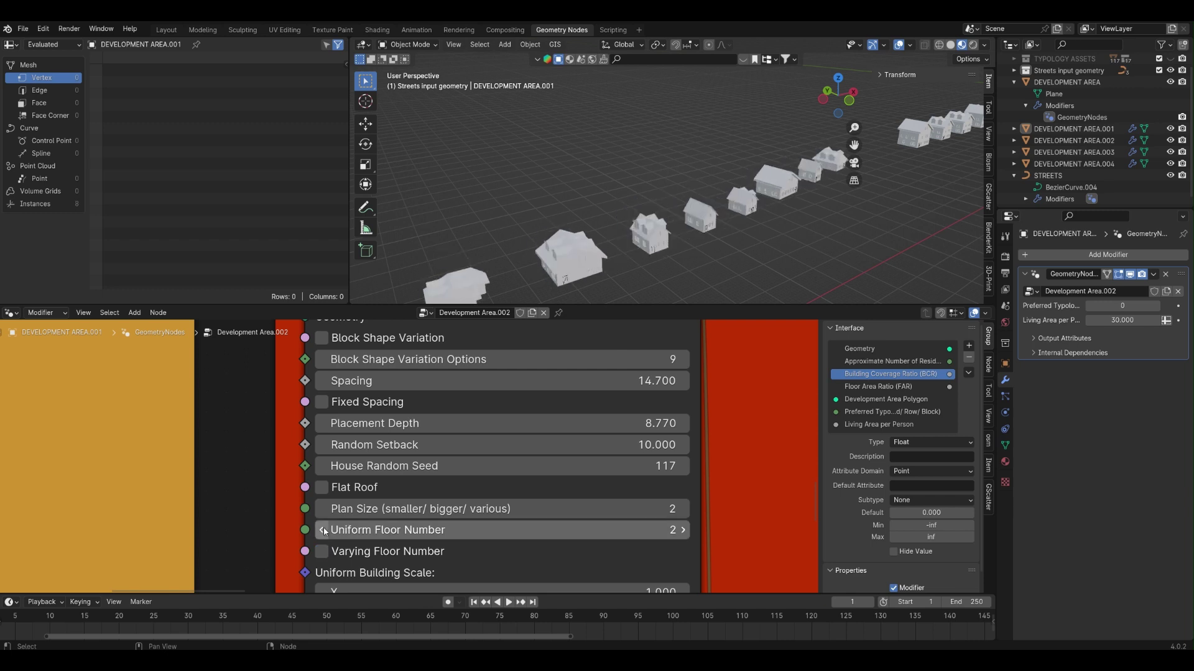
click(322, 553)
middle_drag(687, 510, 687, 557)
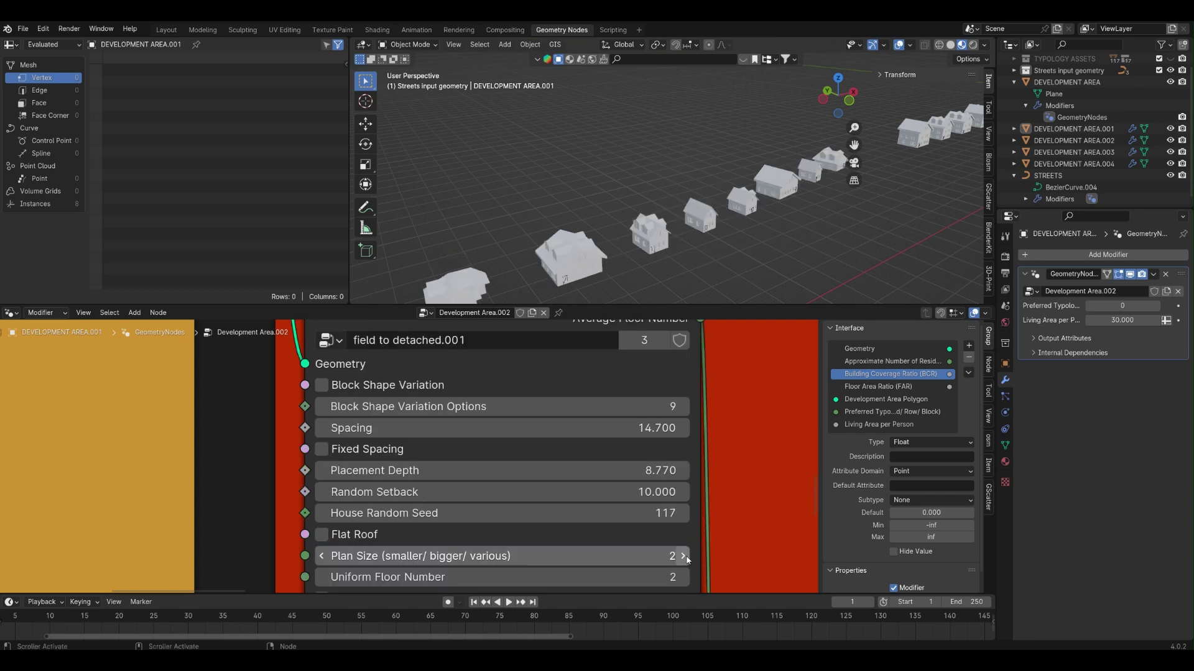
click(322, 555)
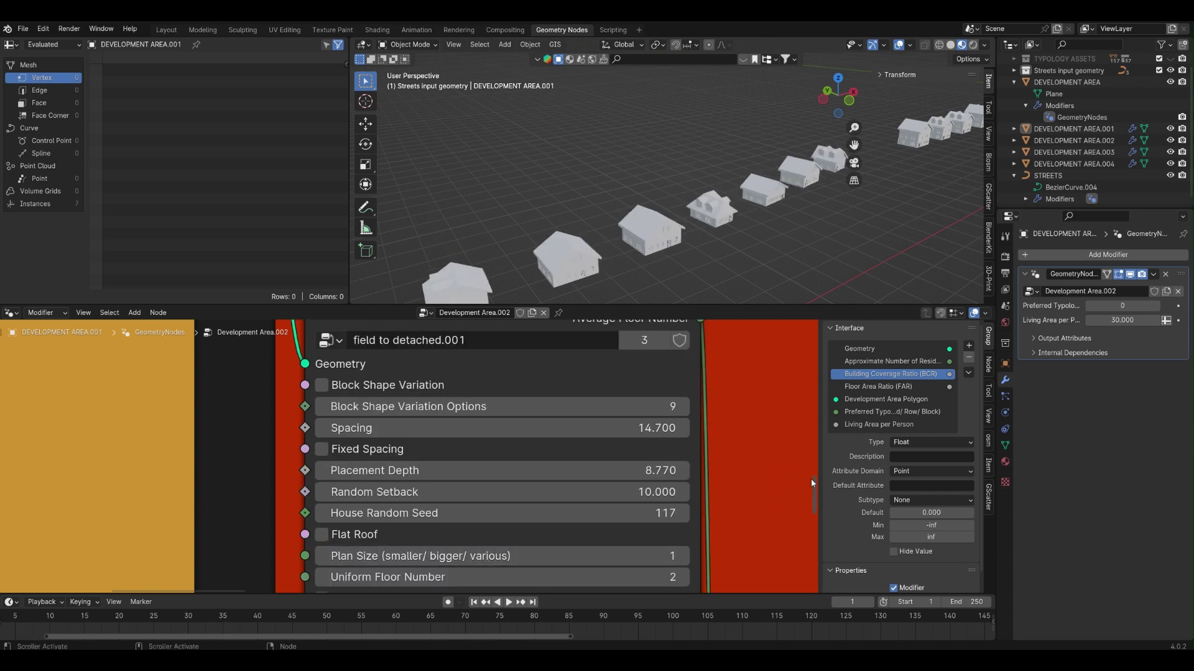
Set the detached houses' X rotation to -6.4°, and try Randomise Rotation before returning it to 0.000
drag(812, 483, 812, 517)
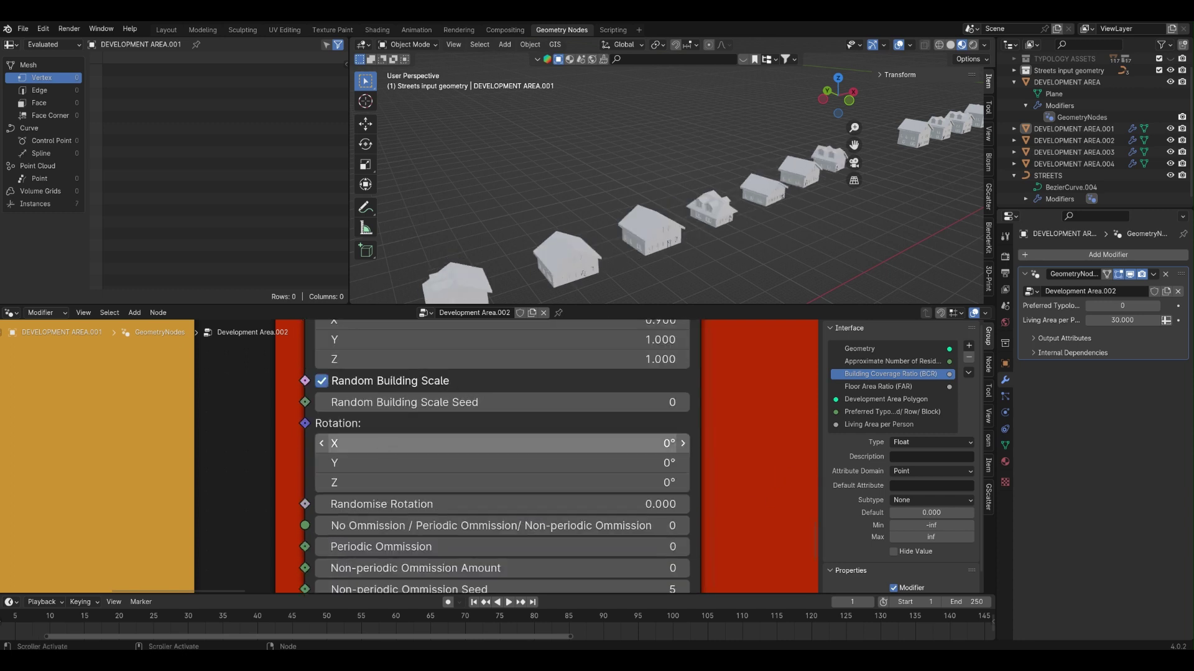
drag(498, 443, 472, 443)
drag(390, 502, 541, 502)
drag(464, 504, 314, 504)
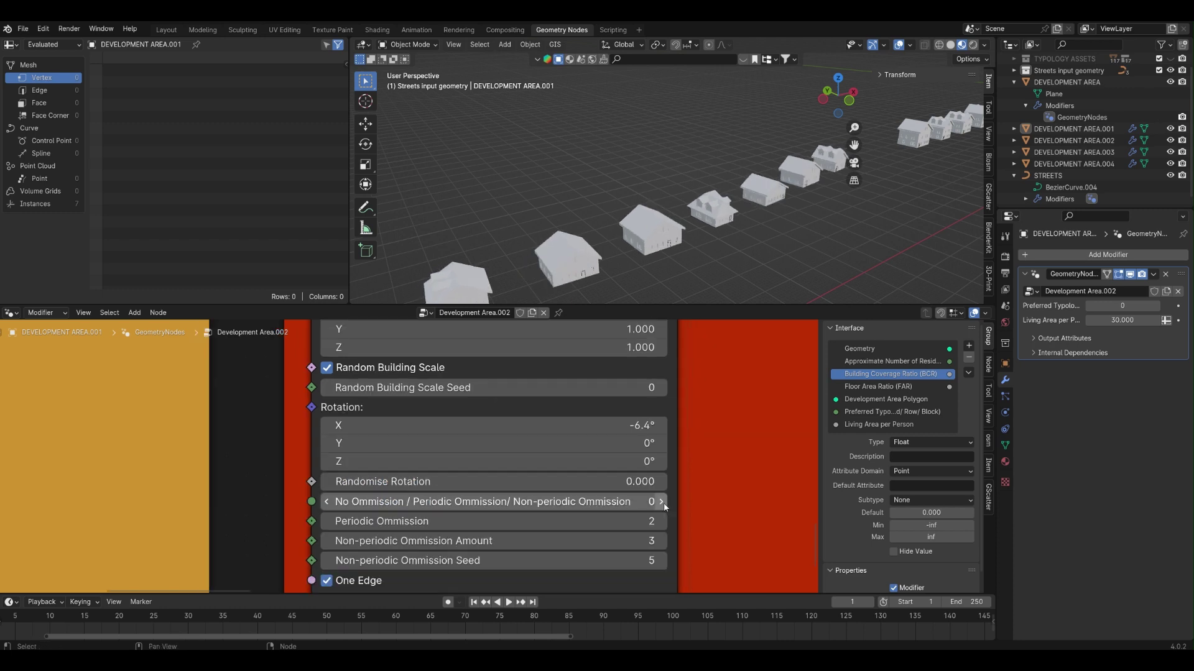
Set the detached houses' omission mode to 2 (non-periodic) and raise the Non-periodic Ommission Seed several times
click(661, 502)
click(661, 503)
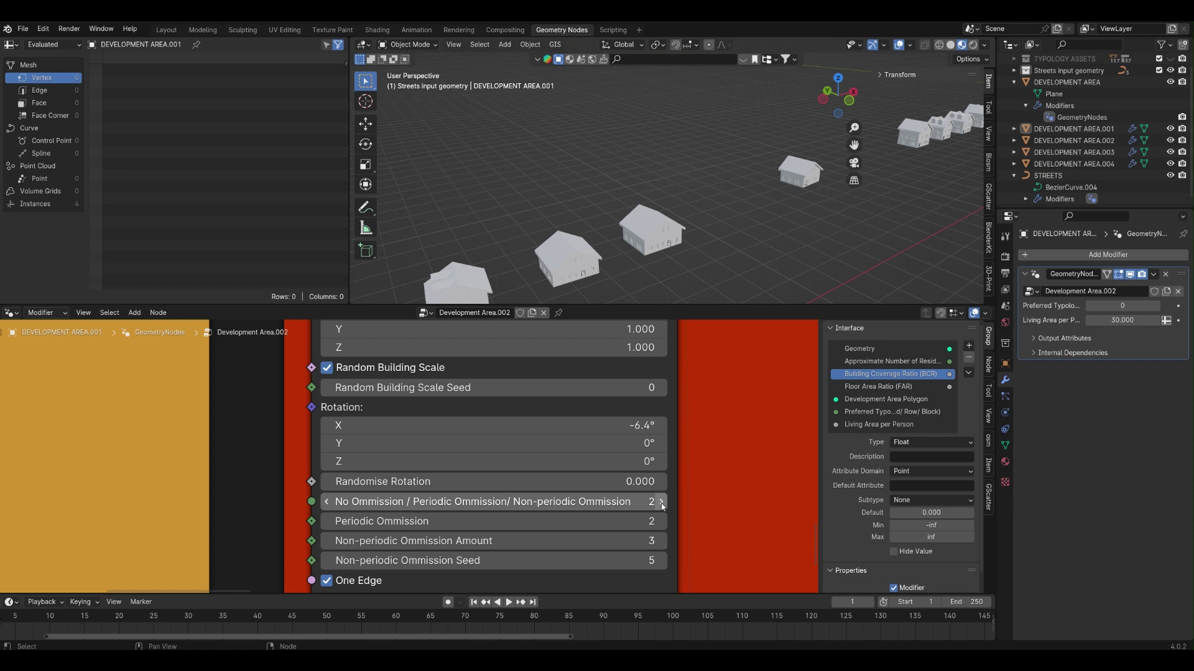
click(660, 561)
click(661, 561)
click(660, 561)
click(661, 561)
click(661, 561)
click(661, 561)
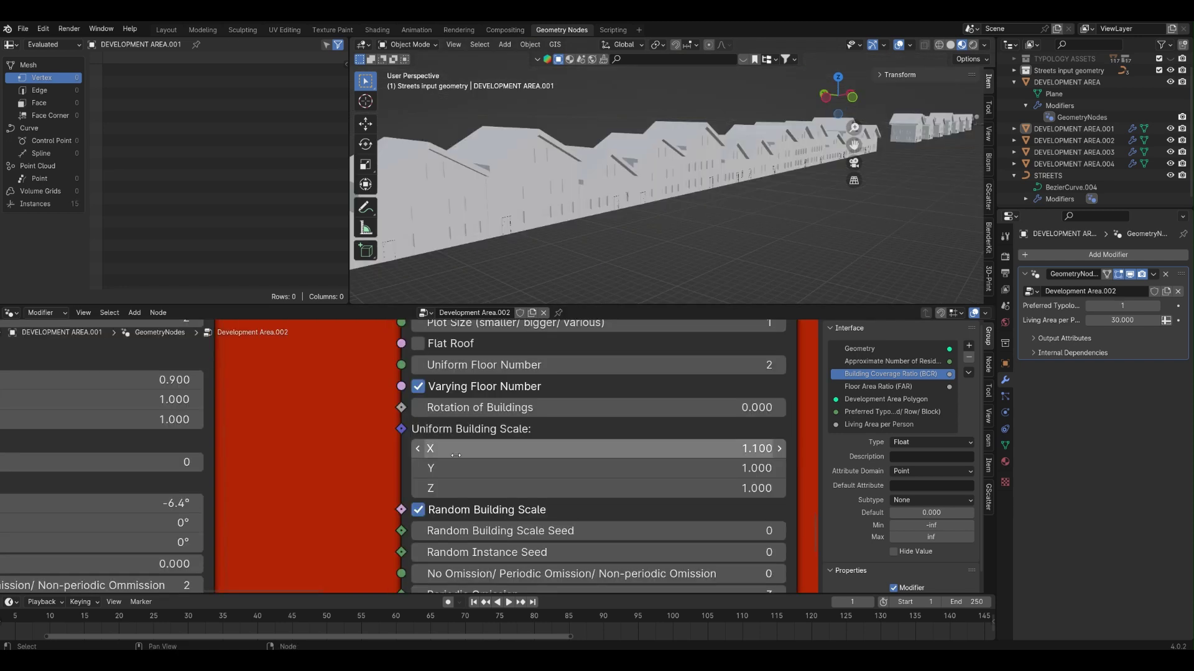
Try Rotation of Buildings at -0.400 and 0.400 on the row houses, and reset it to 0
drag(599, 408, 574, 408)
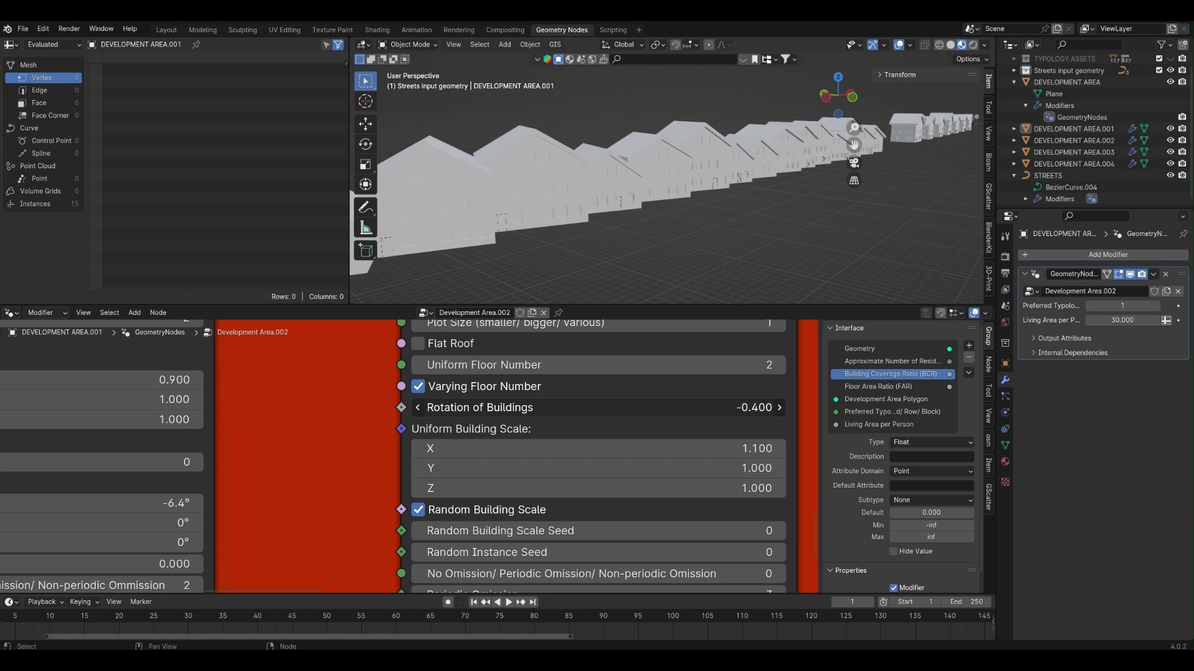
drag(574, 407, 624, 407)
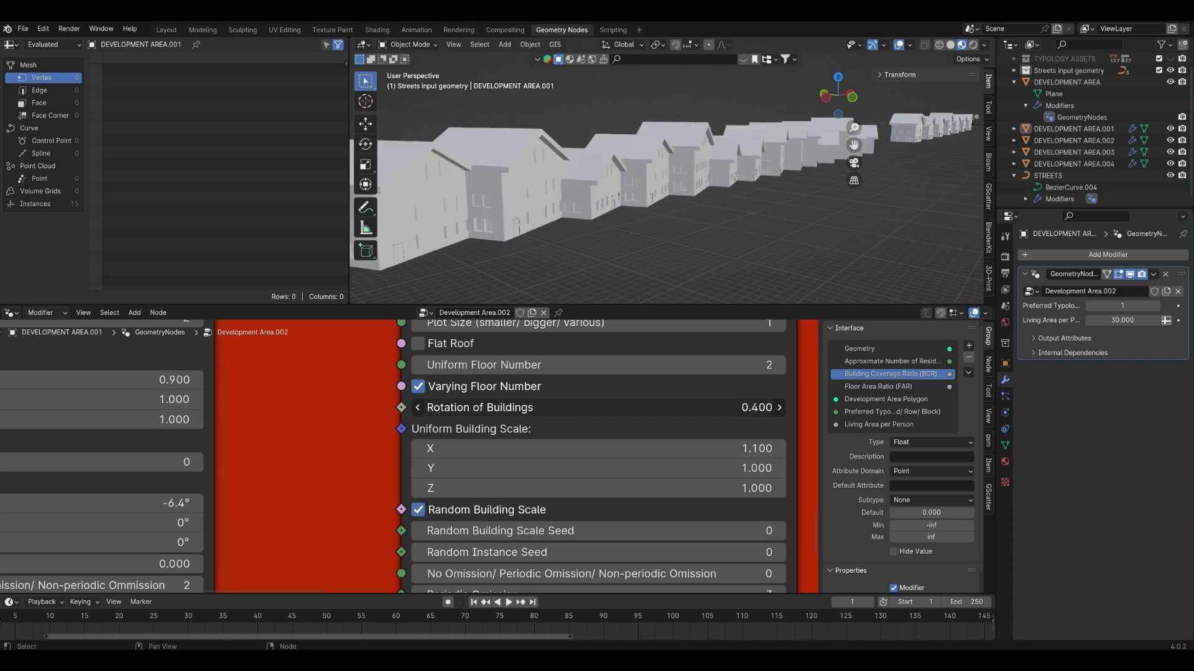
click(490, 408)
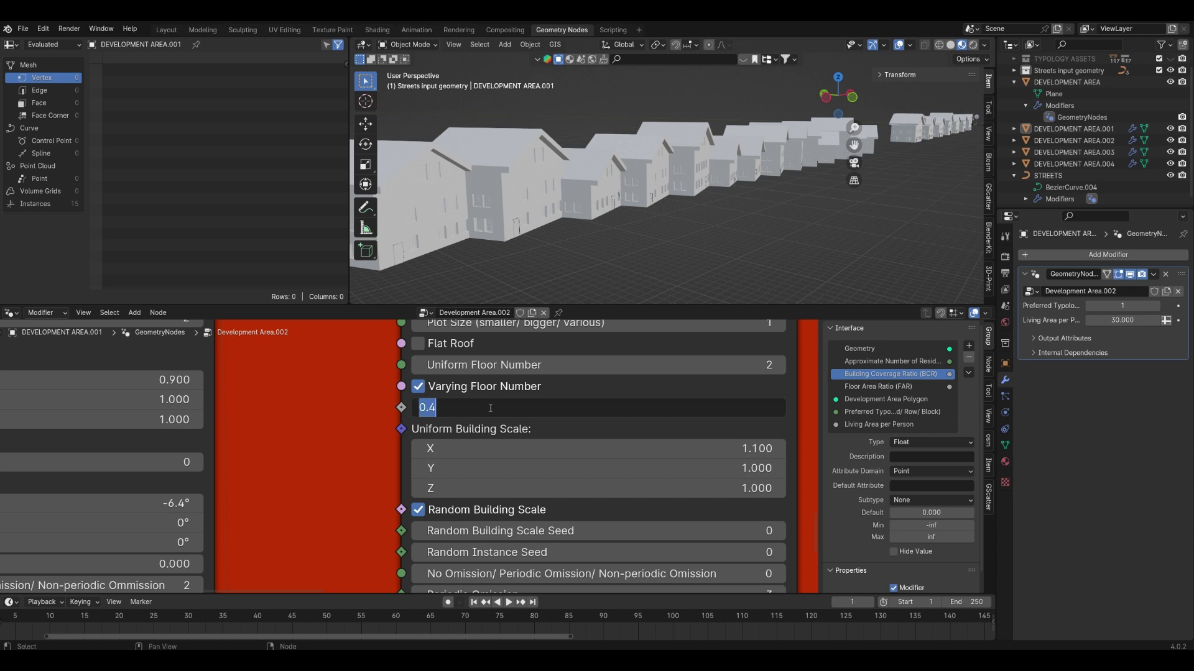
text(0)
key(Return)
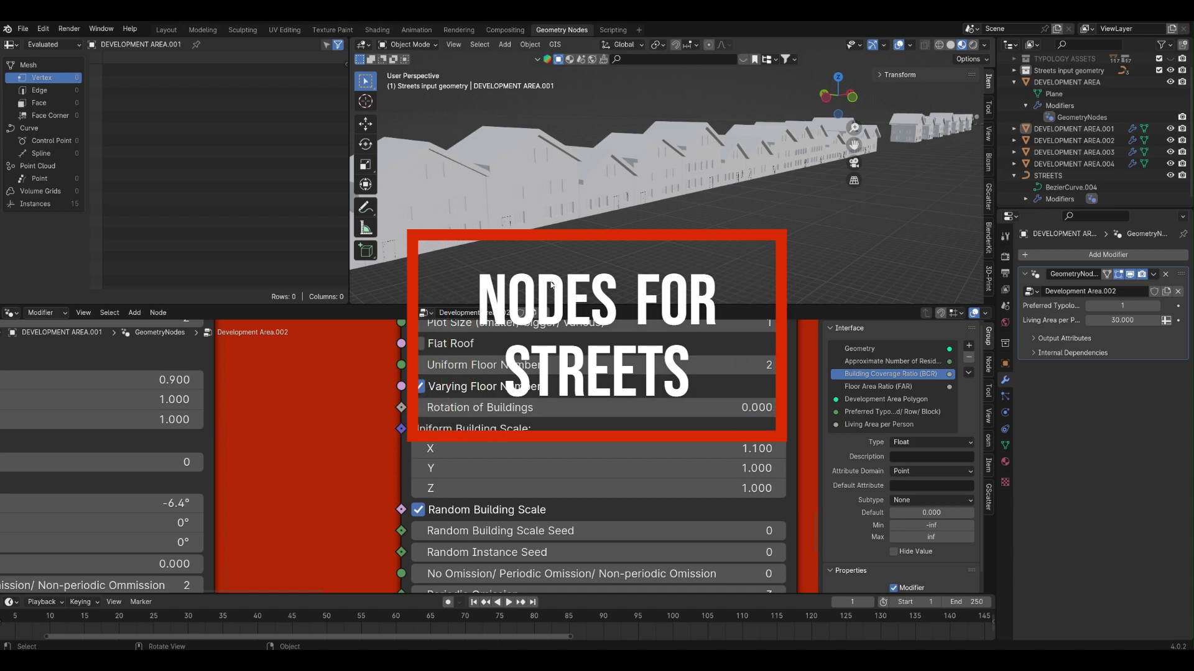
Check the tertiary, residential and secondary input curves one by one, and show the STREETS geometry nodes modifier in the viewport
scroll(551, 285, down, 4)
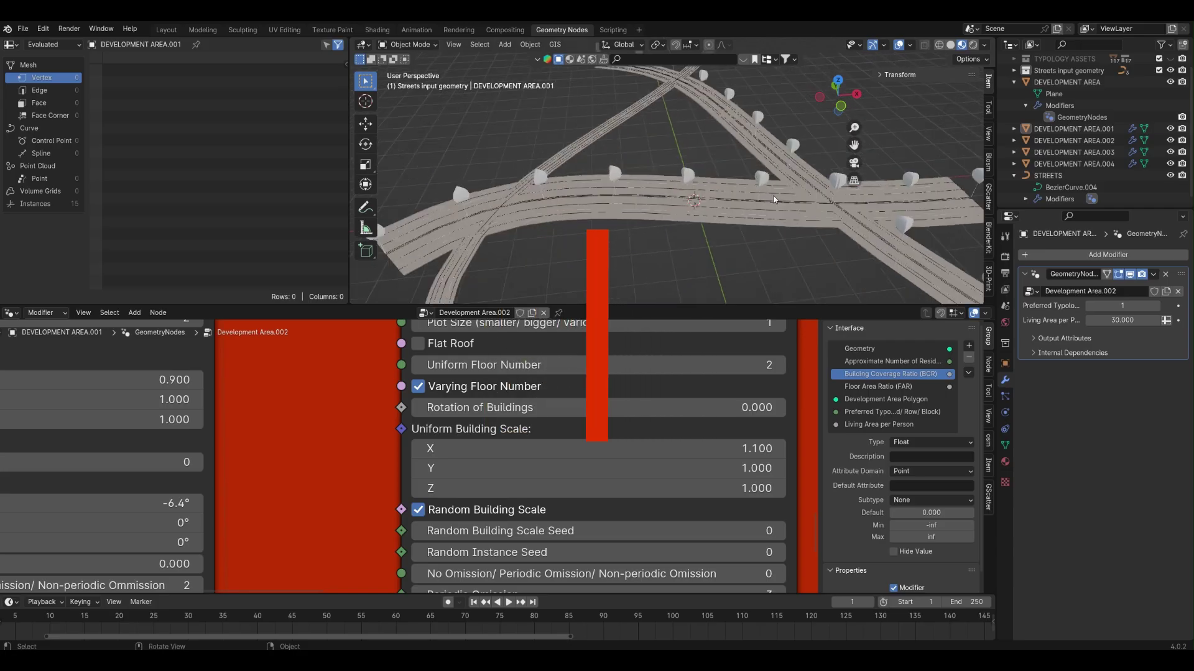
middle_drag(857, 207, 633, 177)
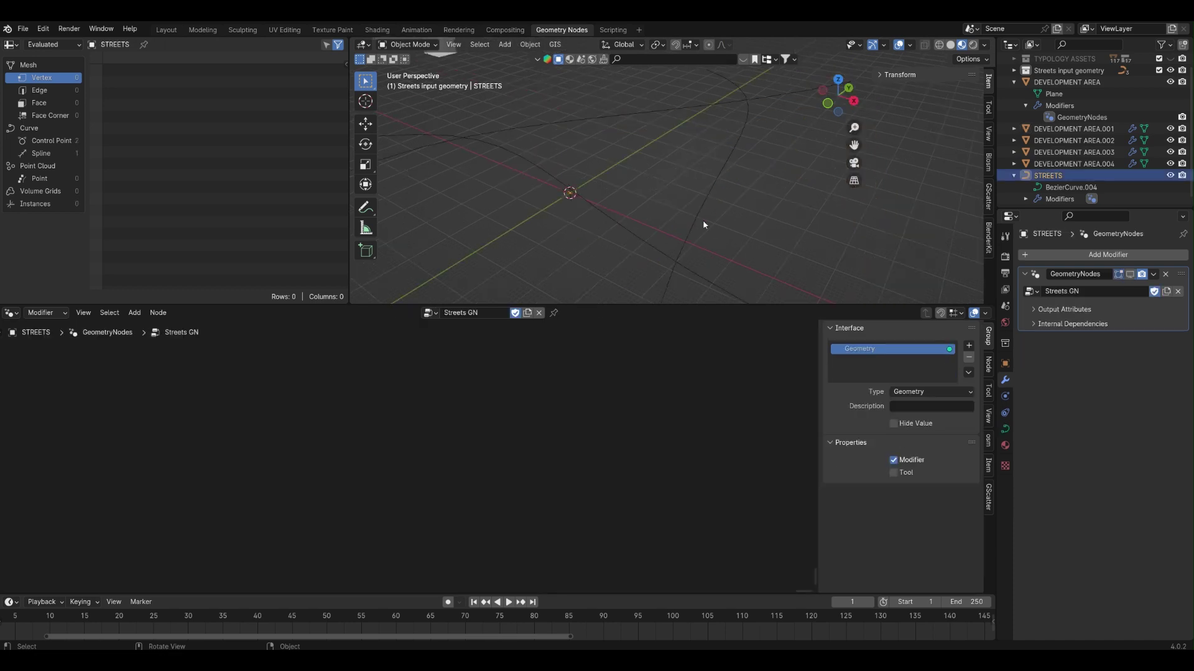
click(703, 205)
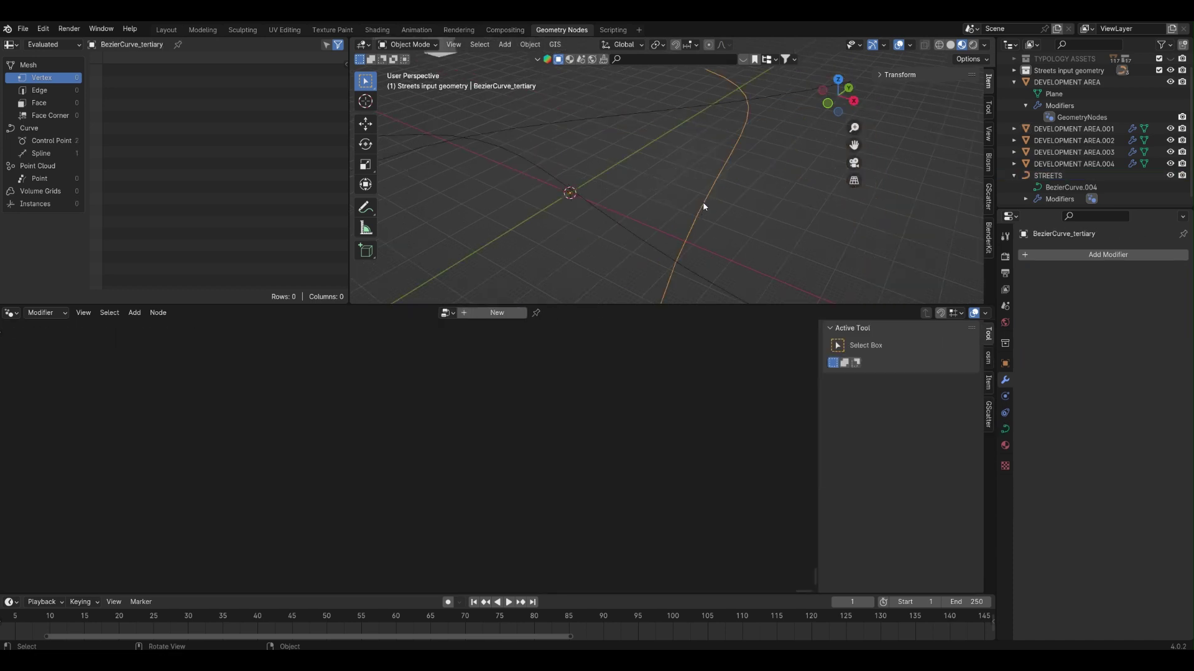
click(689, 110)
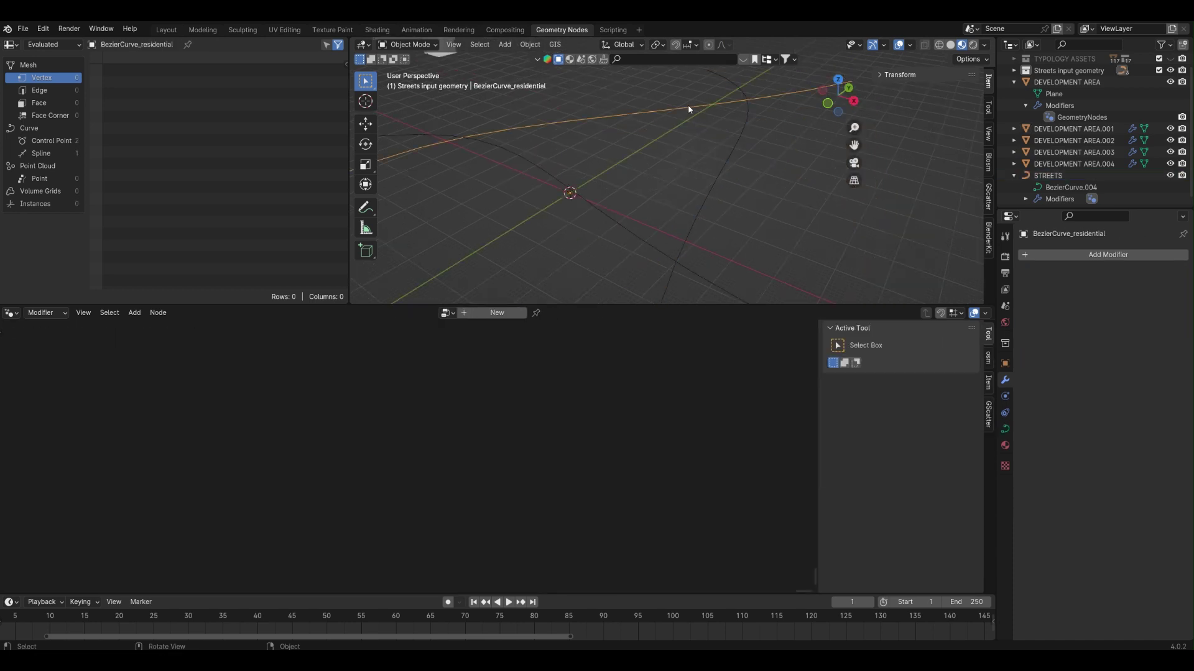
click(635, 237)
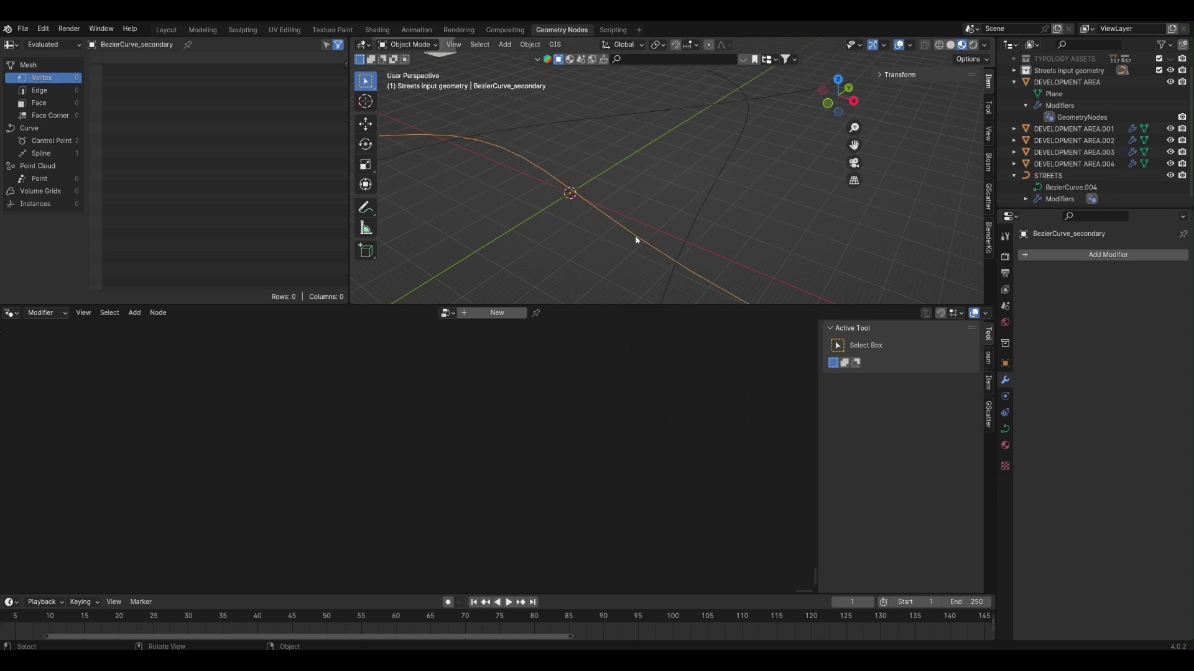
click(1074, 187)
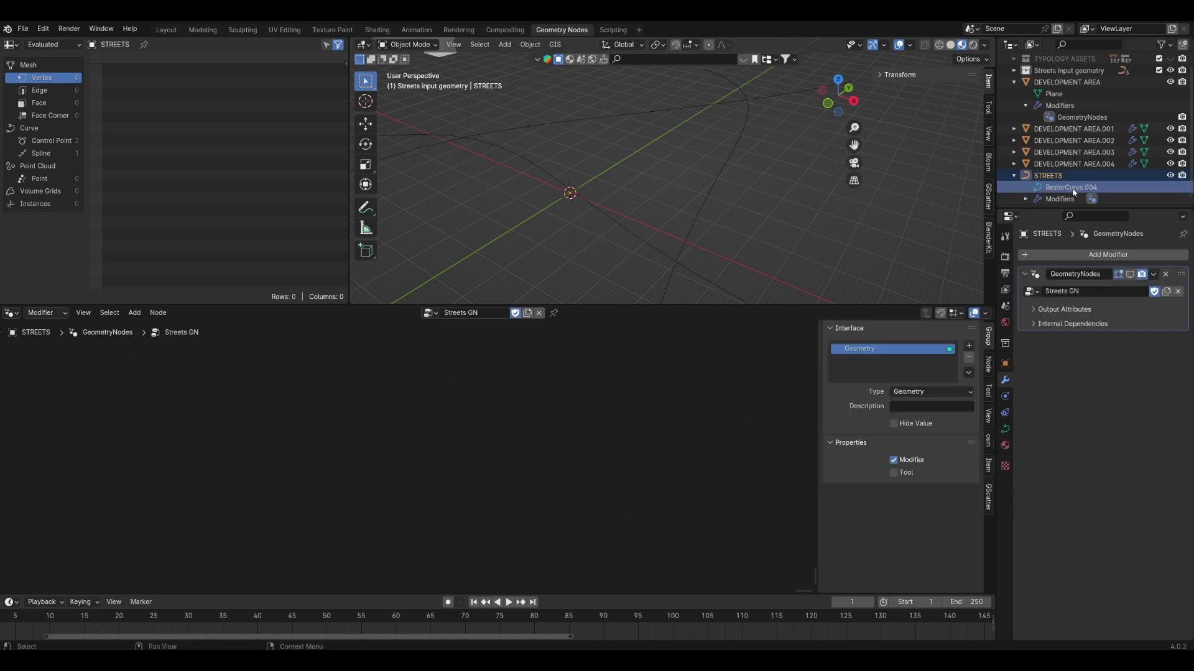
click(1129, 274)
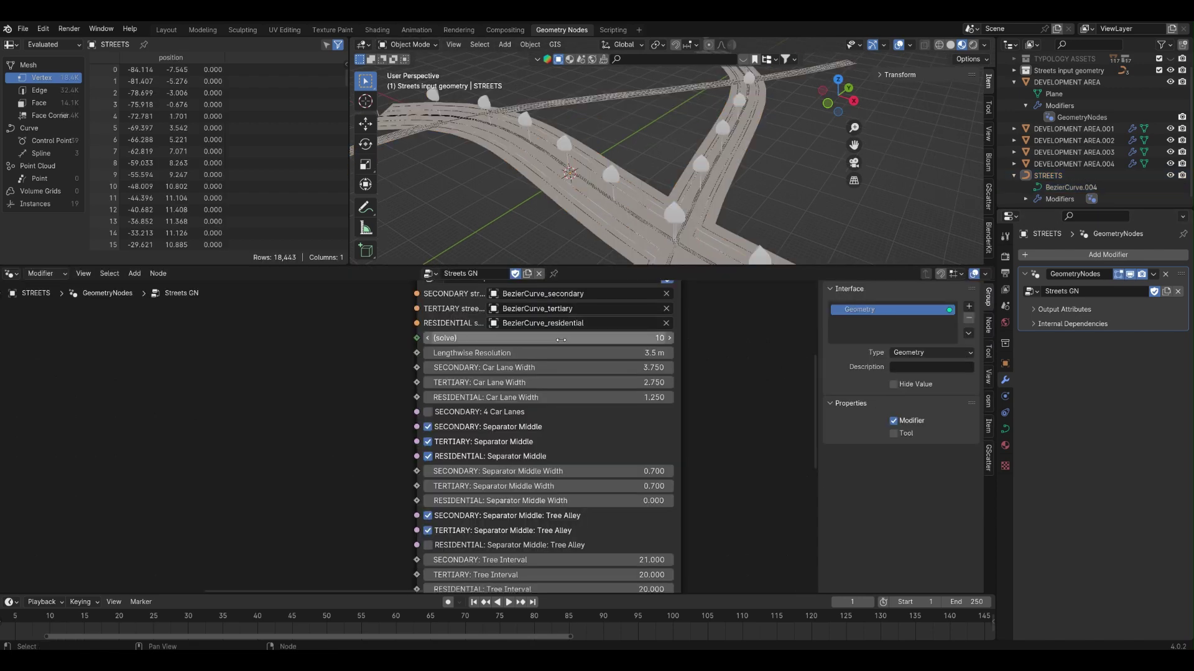
Set SECONDARY: Car Lane Width to 2.750, and try SECONDARY: 4 Car Lanes before turning it off again
drag(507, 370, 492, 397)
click(428, 413)
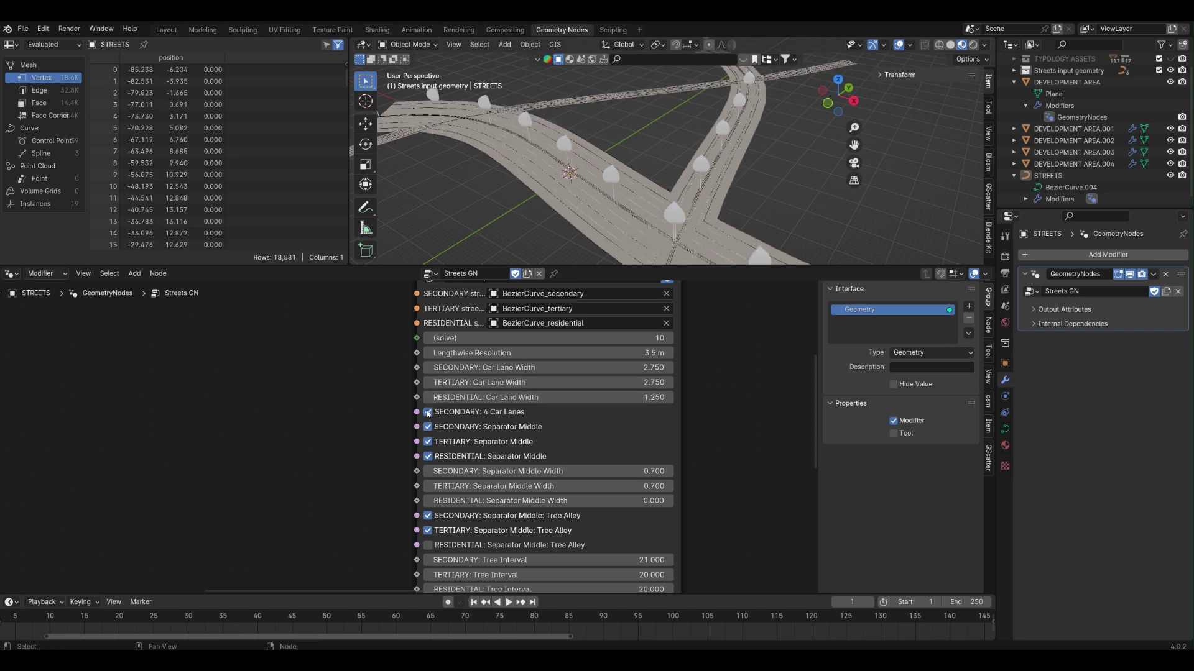
click(428, 412)
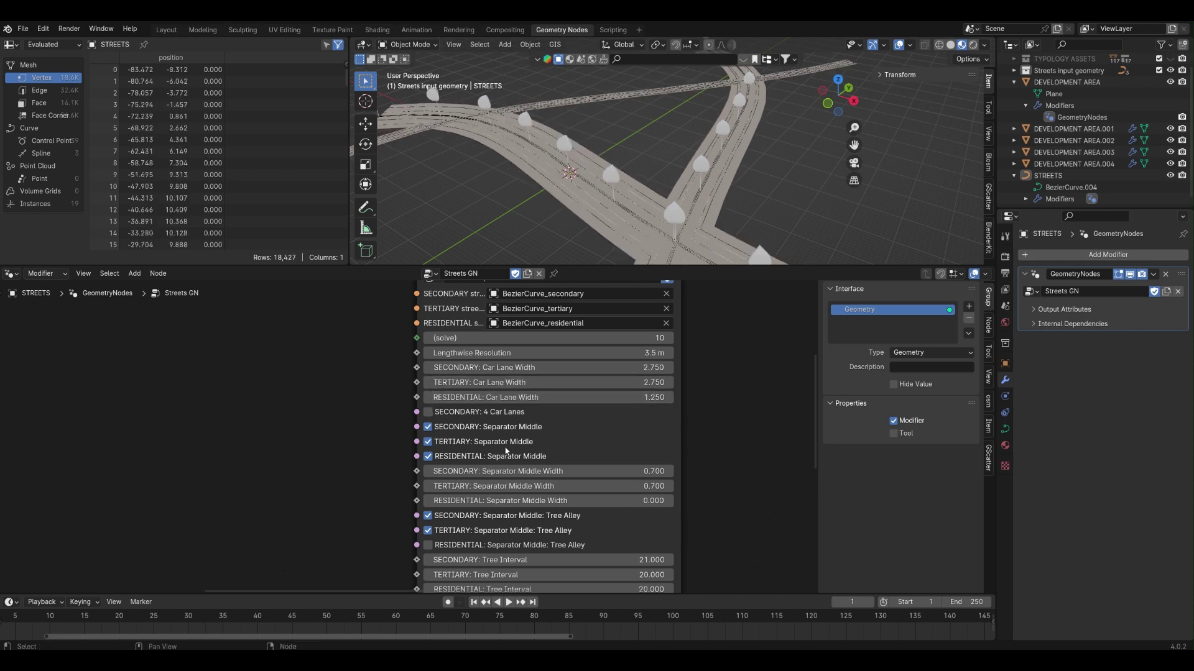
Enable the middle separator tree alley for residential streets, disable it for secondary streets, and toggle it off and on for tertiary streets
click(427, 545)
click(427, 530)
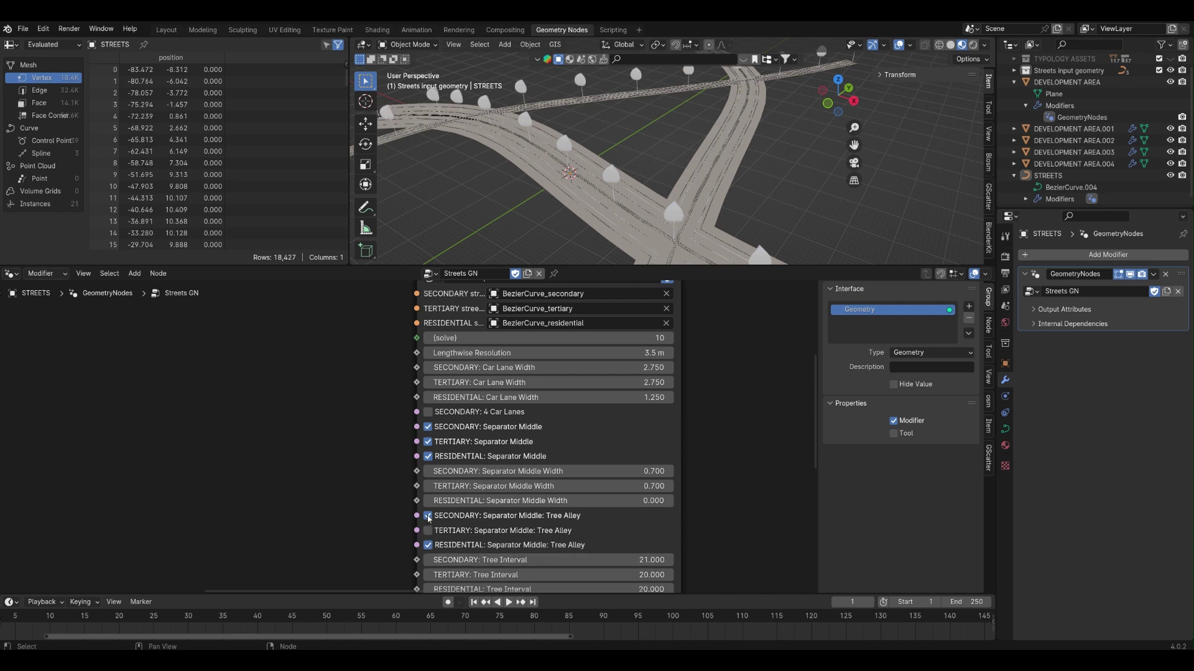
click(428, 516)
click(428, 530)
Set the Tree Interval to 23.300 for secondary, 49.100 for tertiary and 22.000 for residential streets
drag(541, 475, 564, 489)
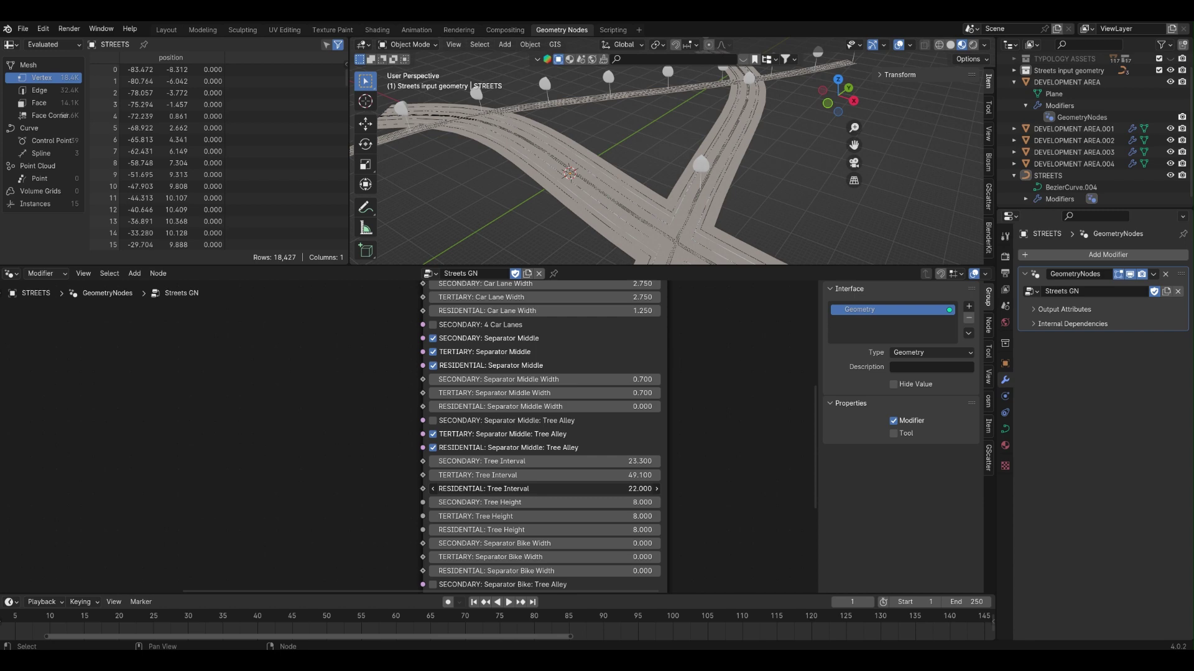
scroll(553, 489, down, 6)
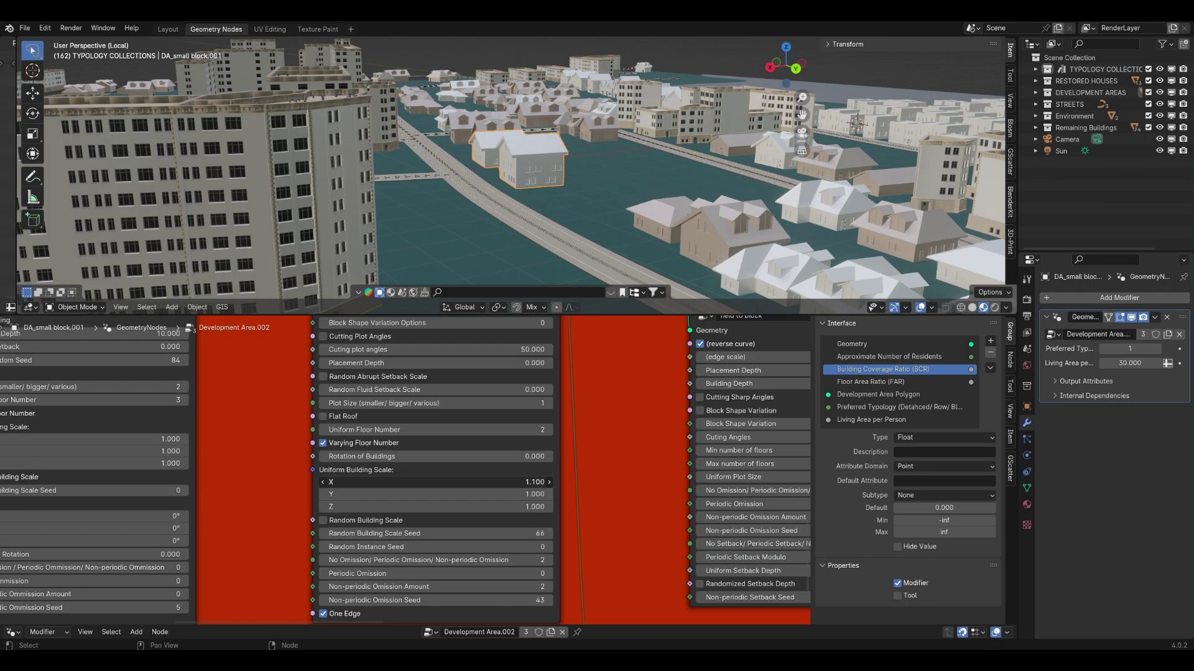
Vary the row houses with Uniform Building Scale X 0.900, Random Building Scale on, Non-periodic Omission Amount 0, Random Instance Seed -1 and a different building rotation
drag(435, 482, 423, 482)
click(323, 520)
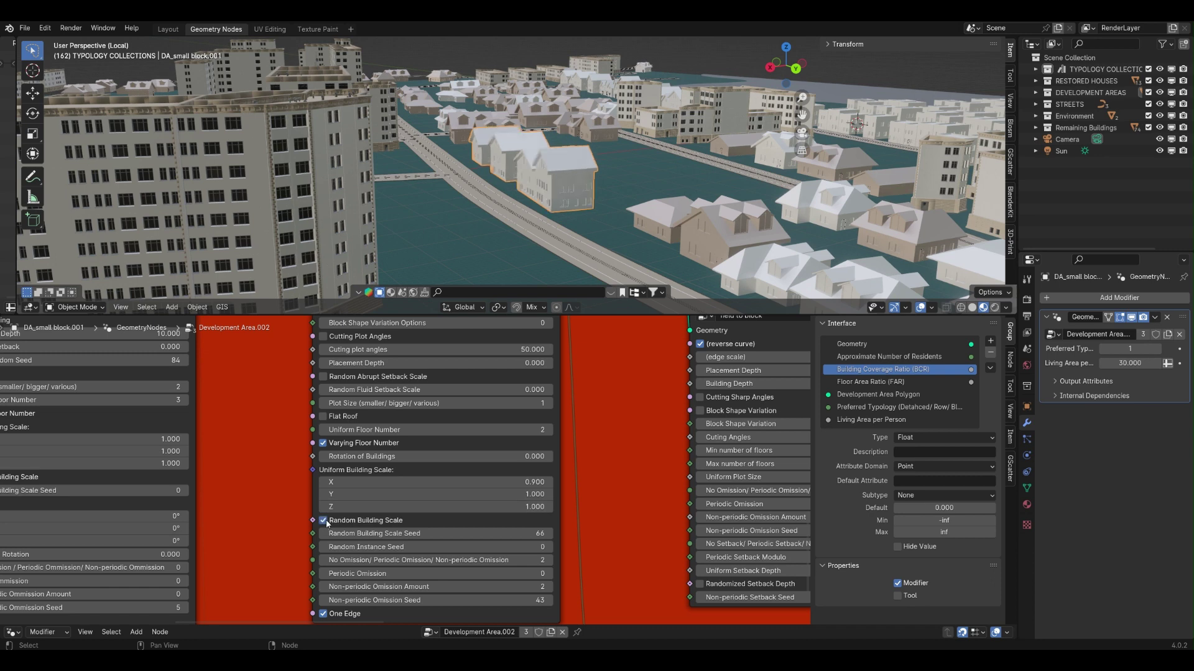
drag(388, 587, 370, 587)
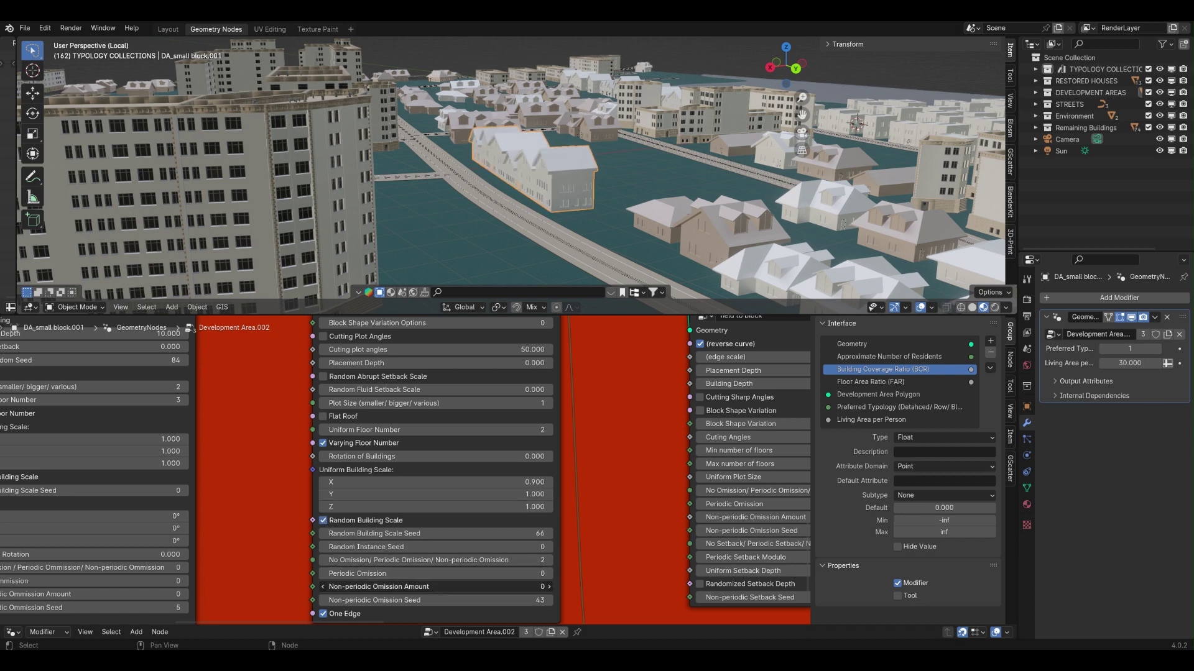
drag(383, 546, 376, 547)
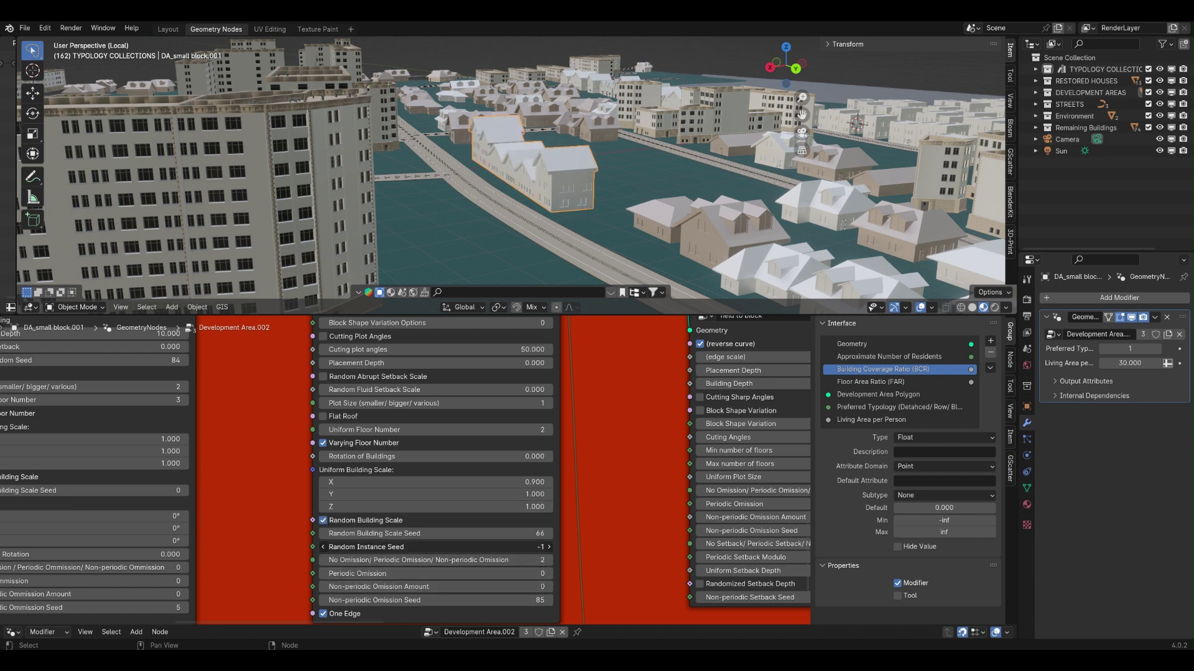
drag(373, 456, 395, 457)
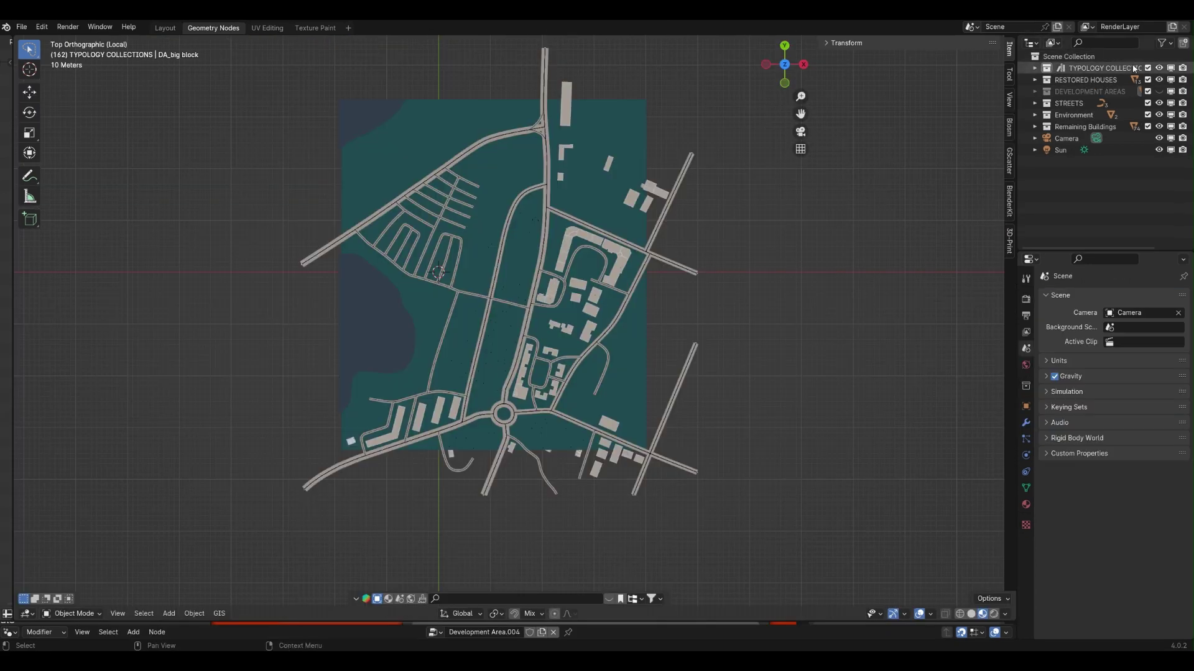
Show the DEVELOPMENT AREAS collection and enable Flat Roof for the row houses of DA2_small row
click(1159, 91)
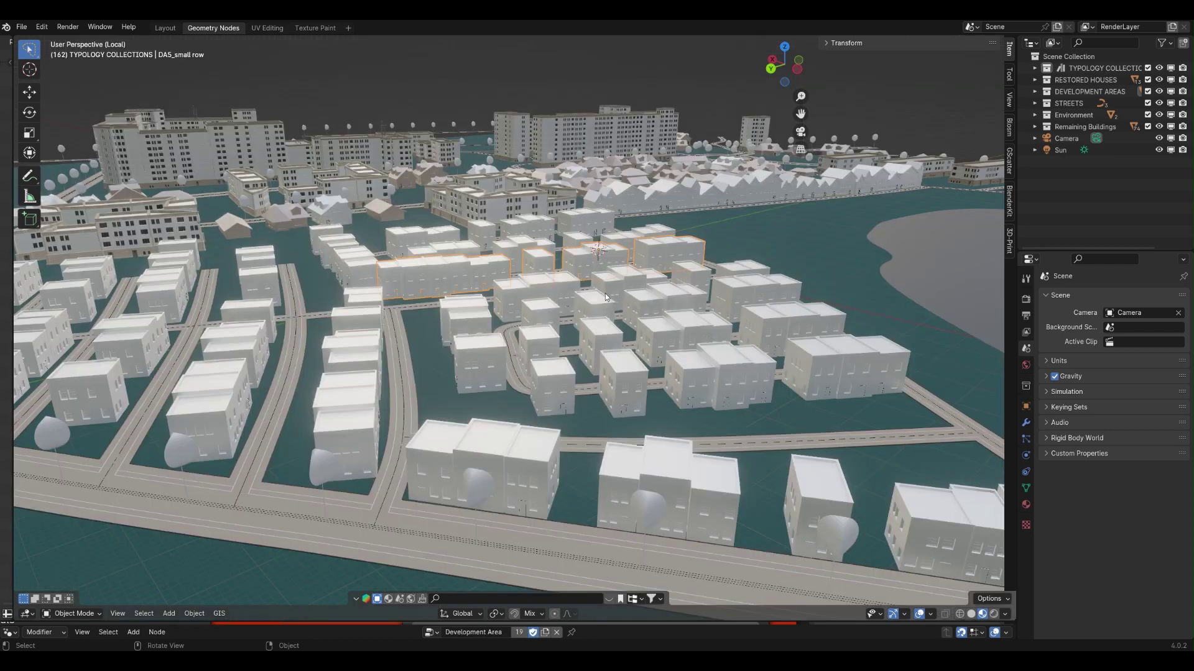
click(606, 303)
click(691, 370)
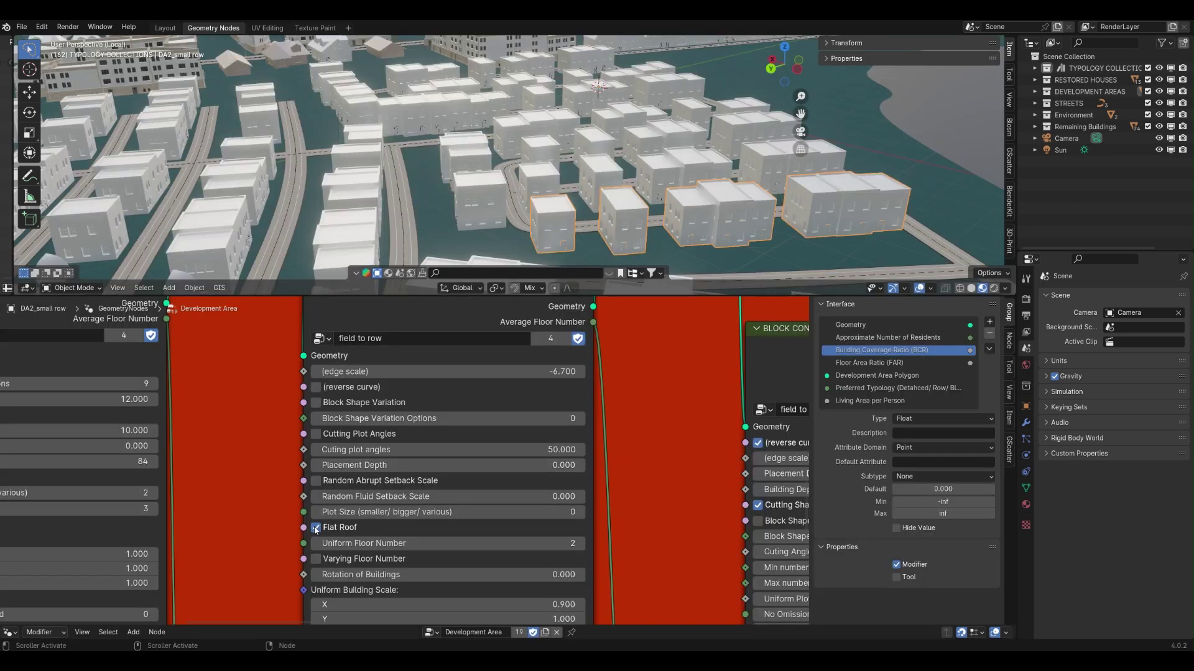
click(316, 528)
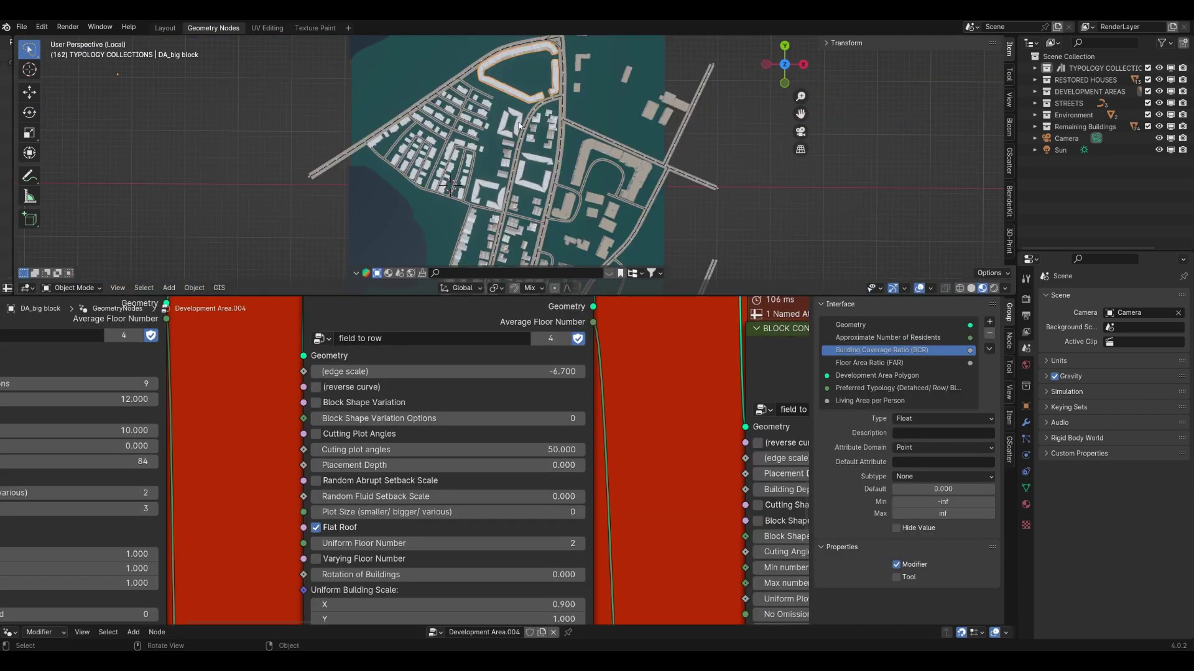
For DA_small block.002, set the block's Uniform Plot Size to 15.600 and the omission mode to 0
click(517, 128)
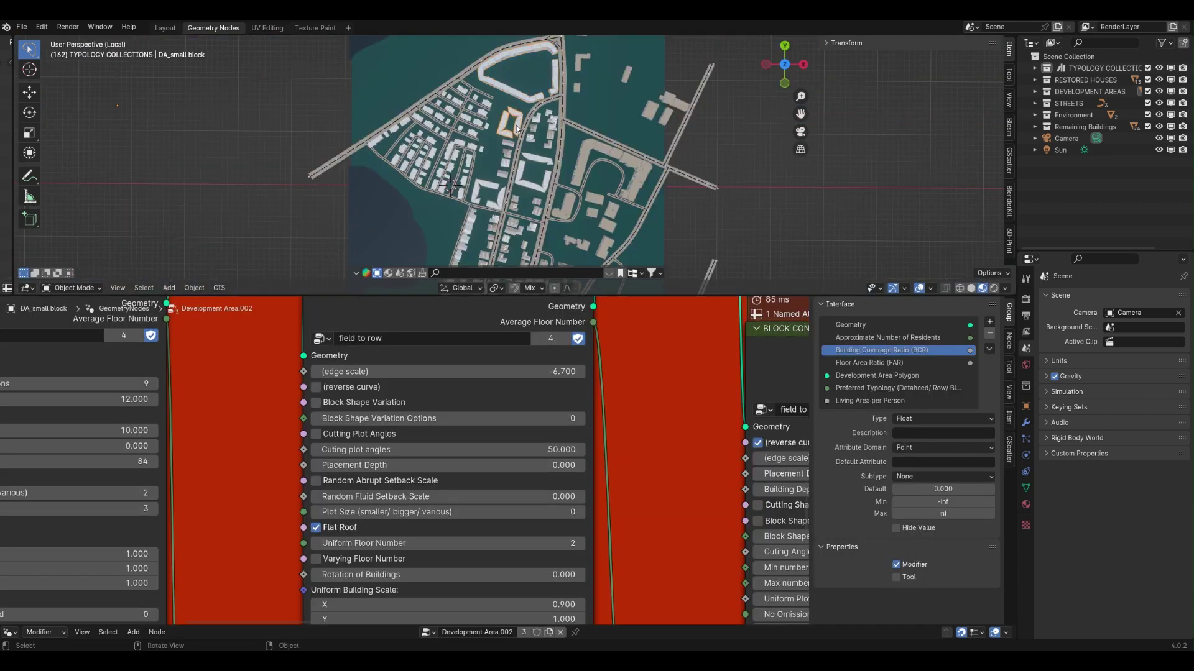
click(489, 189)
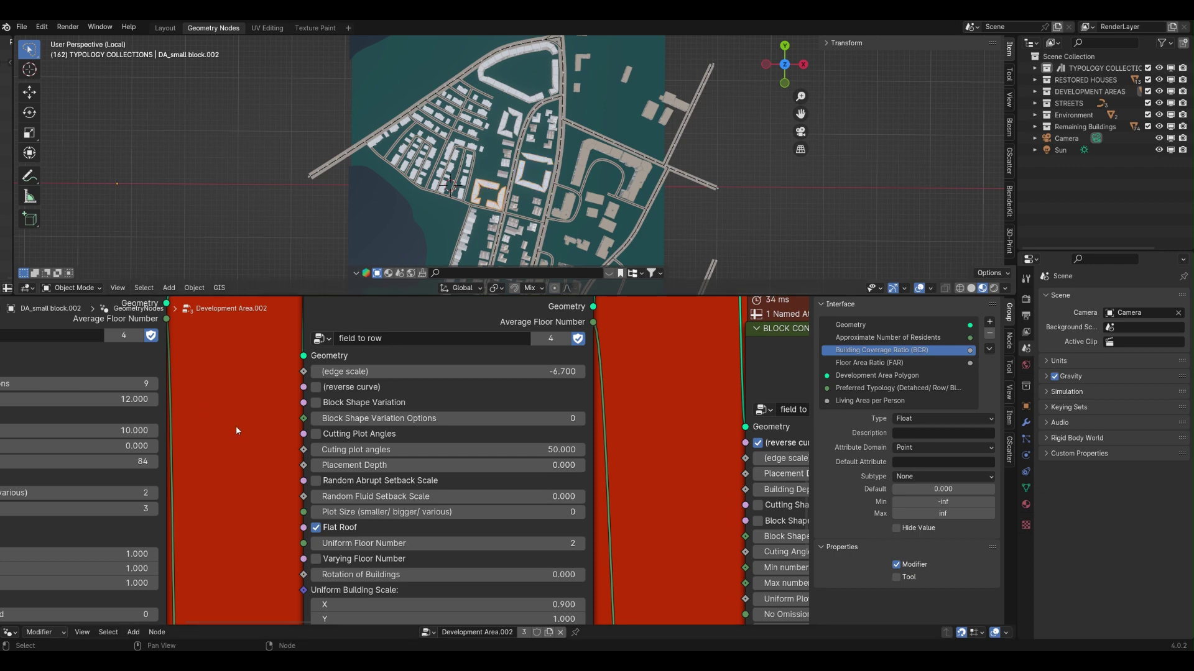
scroll(237, 425, down, 2)
scroll(550, 461, up, 6)
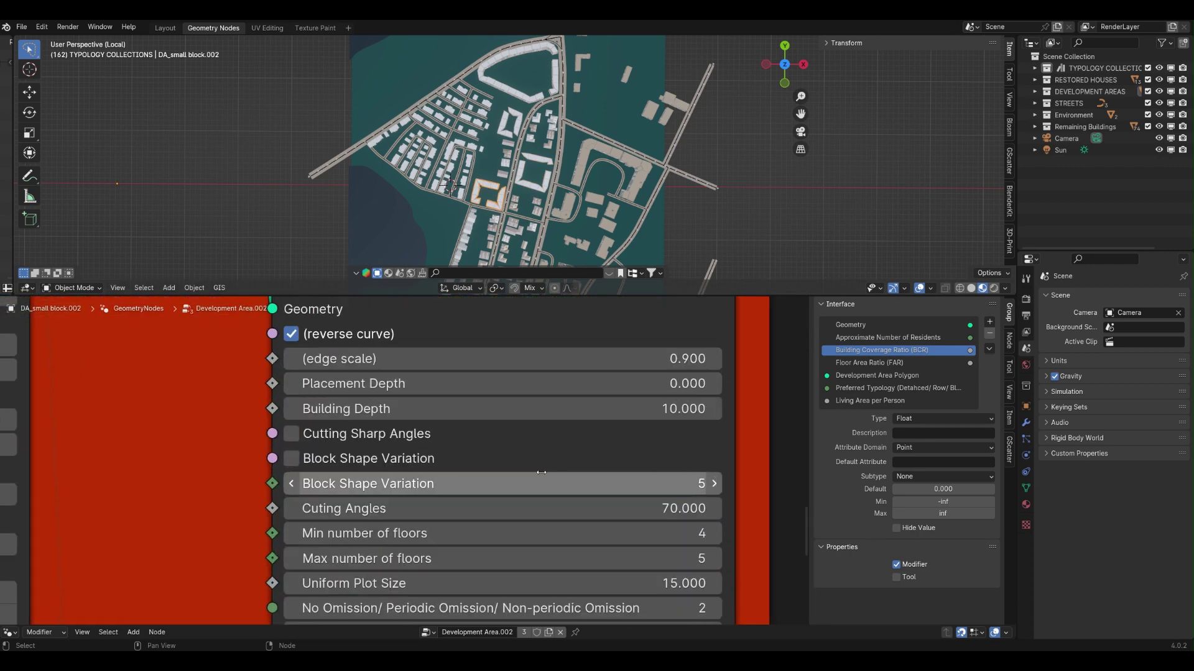
mouse_move(424, 392)
mouse_down()
mouse_move(467, 392)
mouse_move(424, 392)
mouse_up()
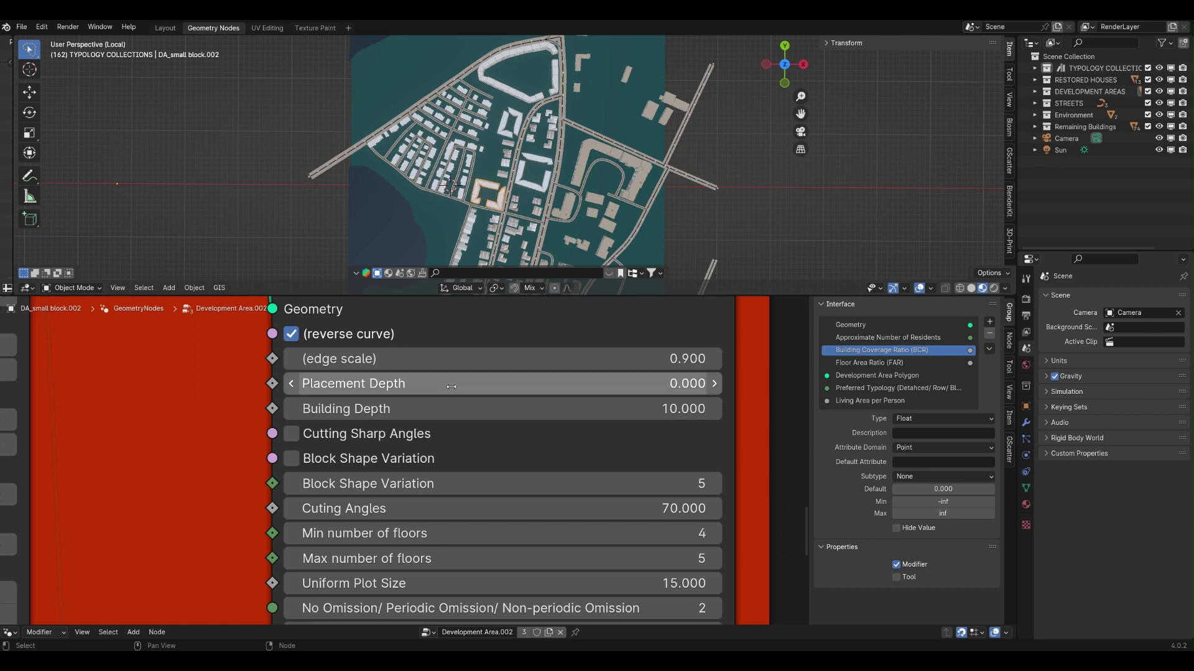
shift+scroll(435, 520, down, 2)
mouse_move(436, 521)
mouse_down()
mouse_move(488, 521)
mouse_move(433, 520)
mouse_up()
click(292, 546)
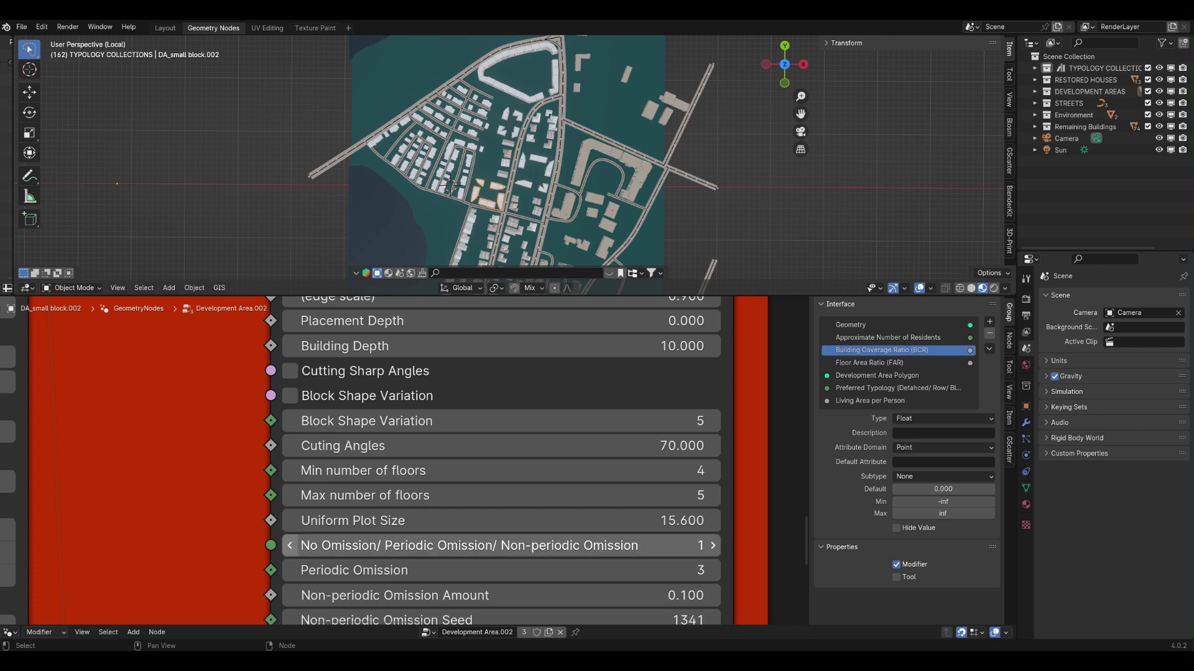
click(292, 546)
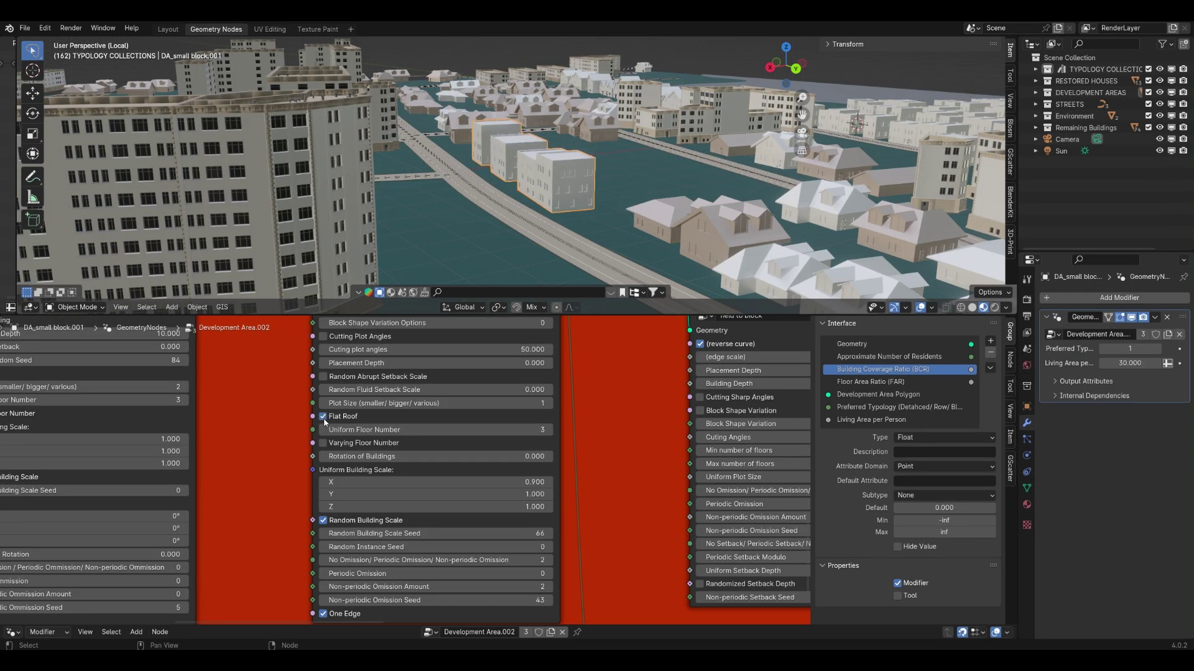
Give the row houses pitched roofs with Uniform Floor Number 2 and Varying Floor Number on, and toggle Random Building Scale
click(323, 418)
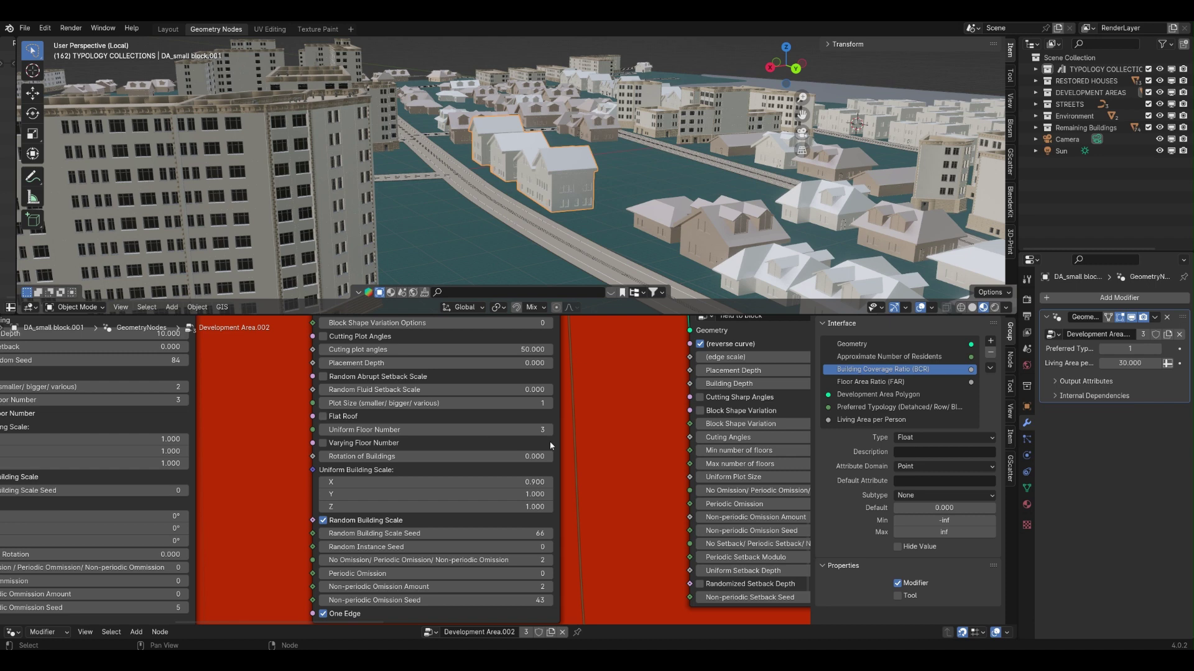
click(326, 432)
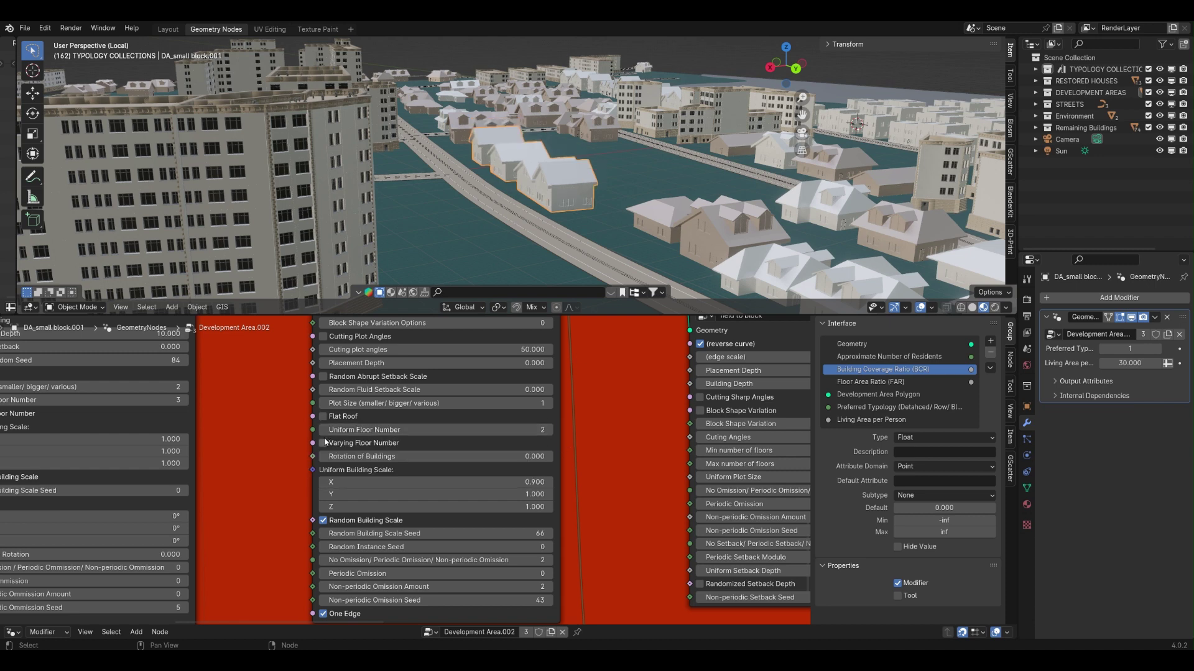
click(323, 443)
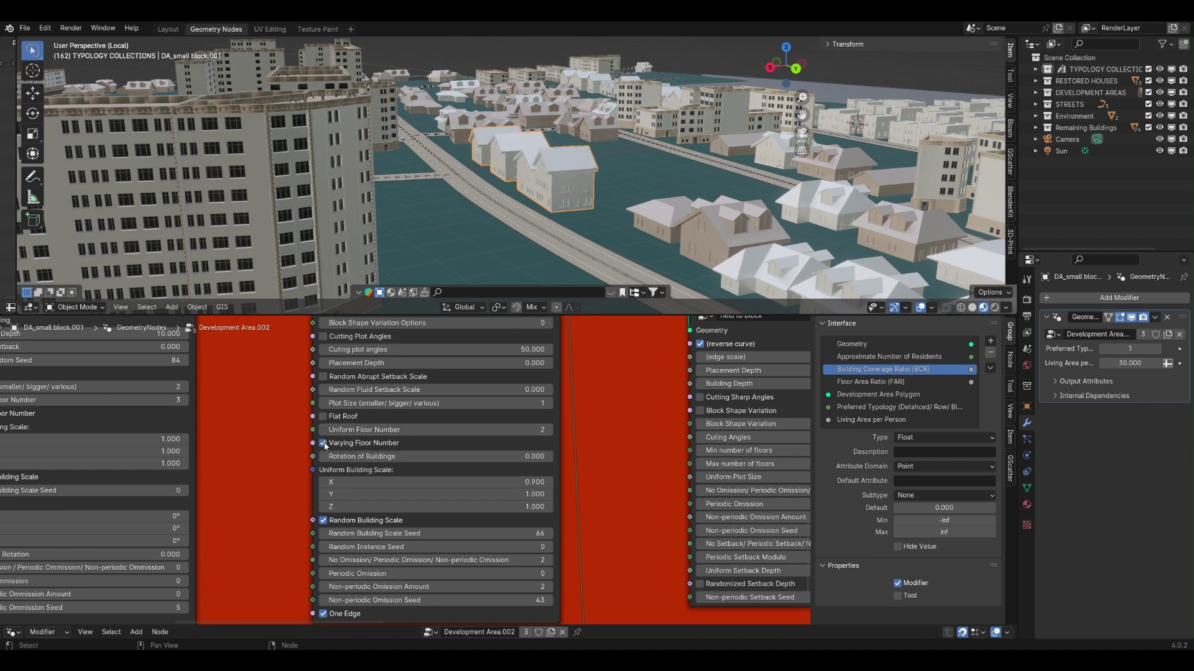
click(324, 520)
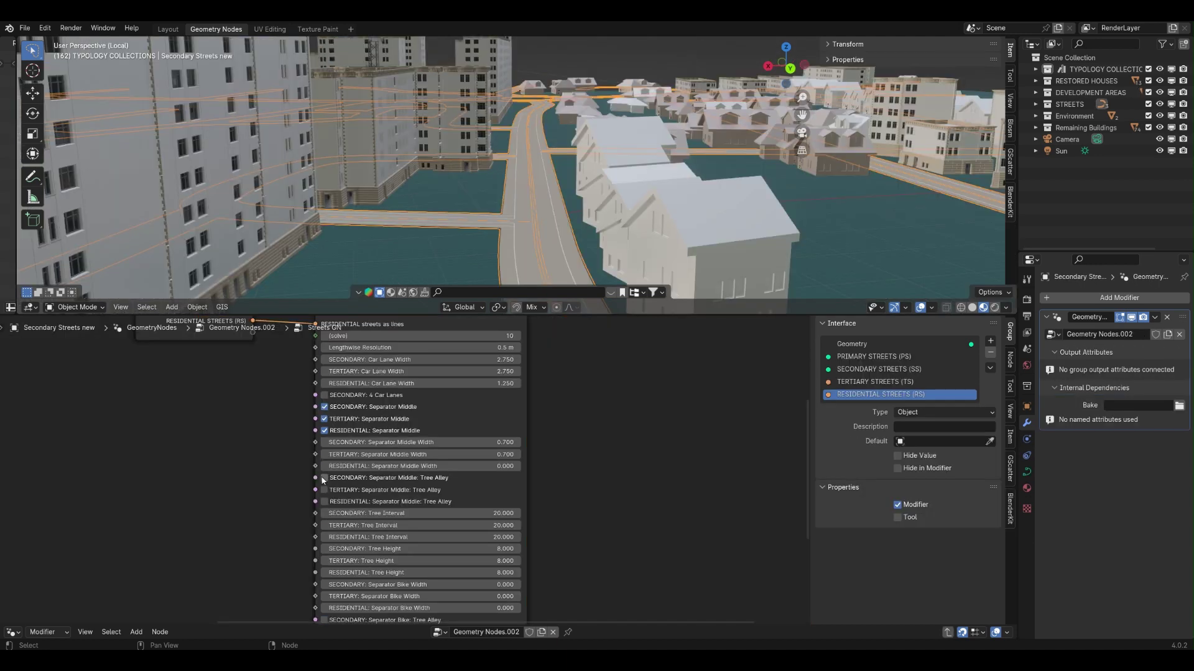
Enable the middle separator tree alley for secondary streets
click(323, 478)
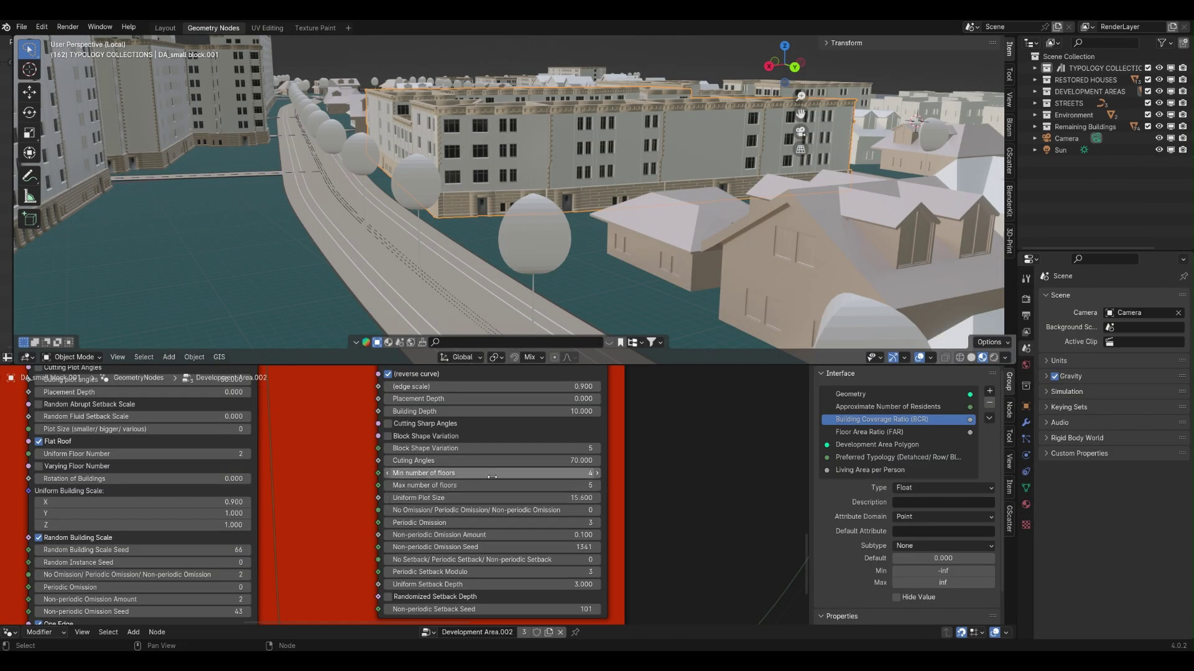
For DA_small block.001, set Max number of floors to 7 and the omission mode to 2, and change the Non-periodic Omission Seed
click(600, 486)
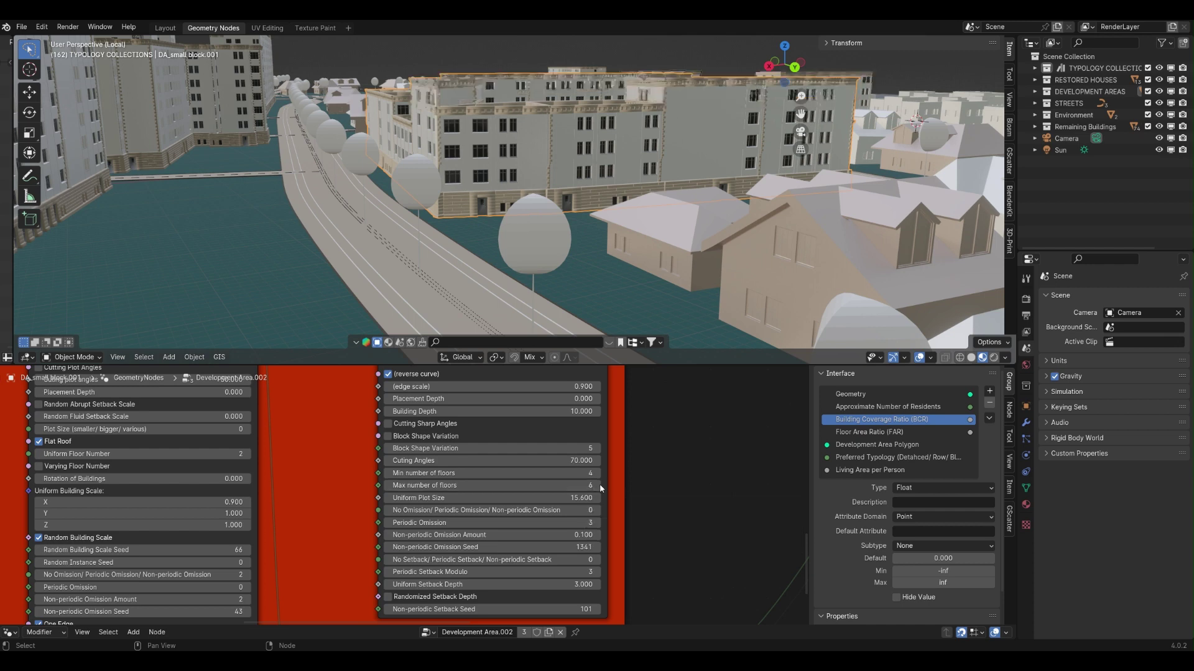
click(600, 486)
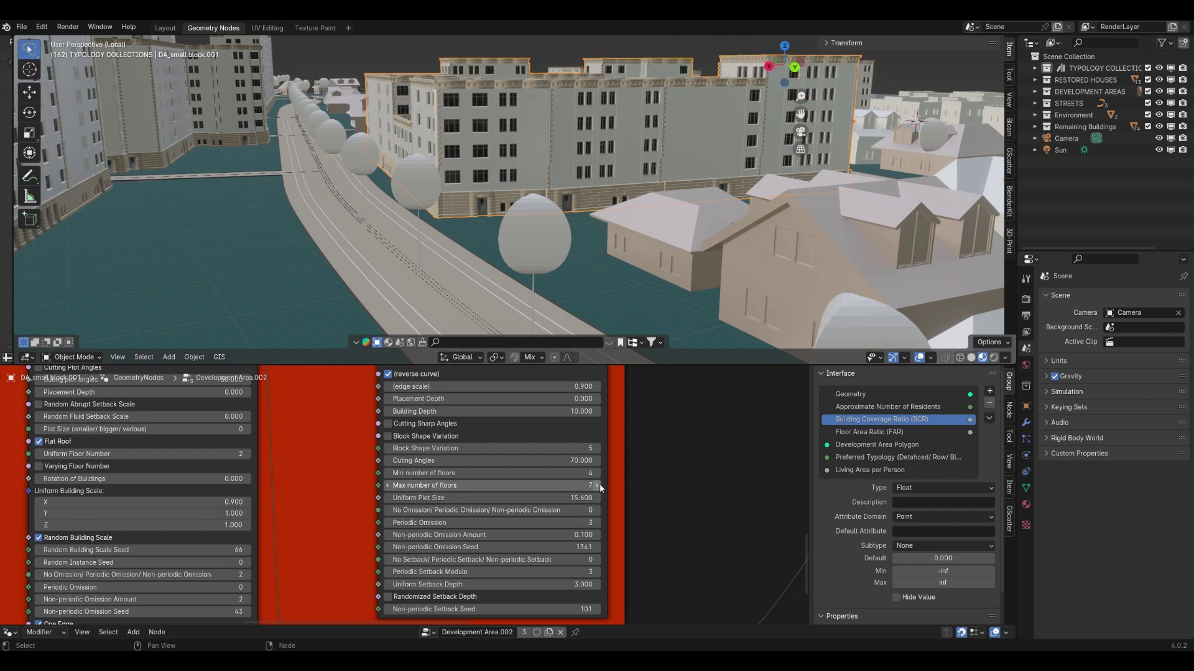
click(597, 510)
click(598, 510)
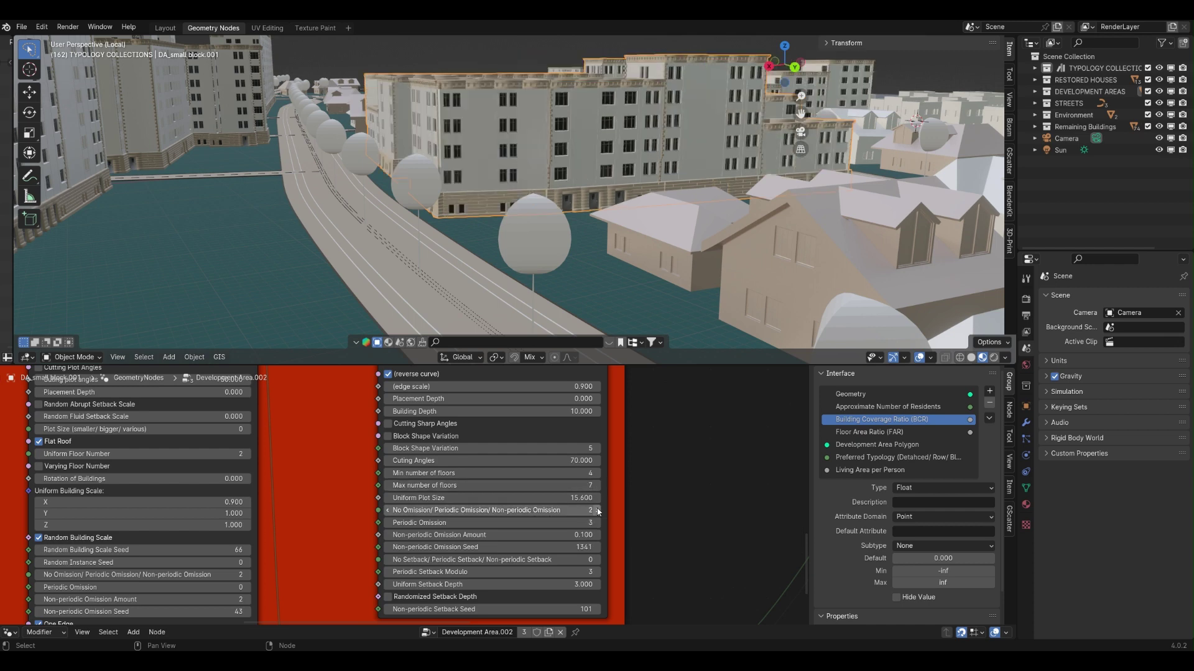
drag(575, 548, 579, 548)
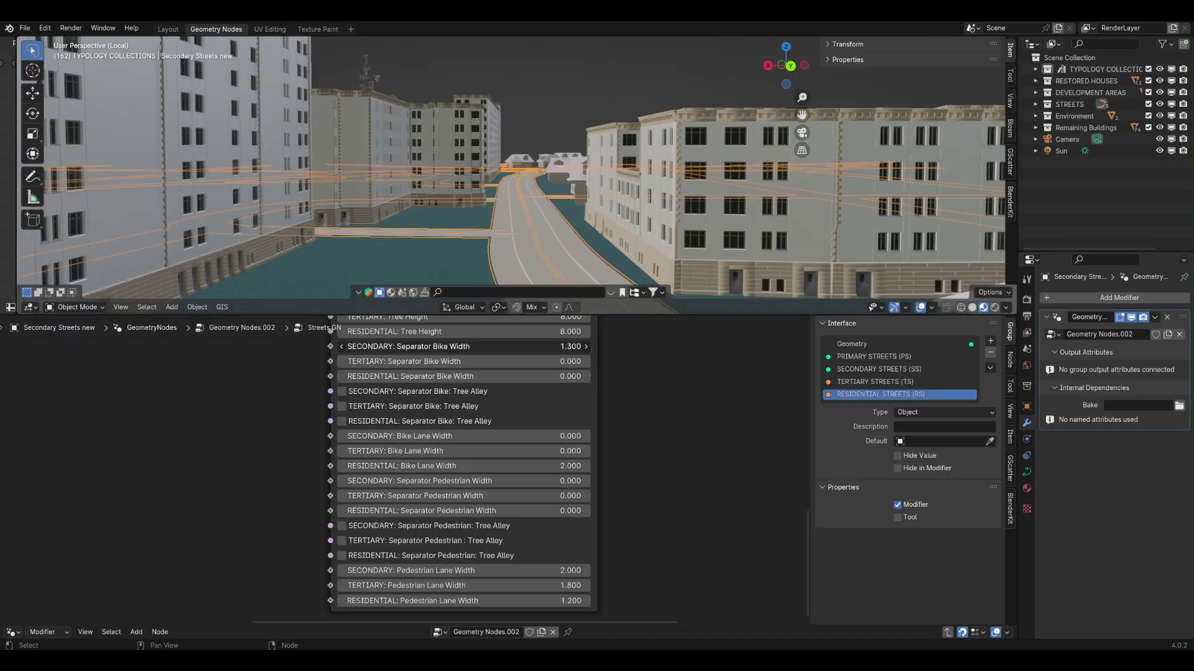
Set SECONDARY: Separator Bike Width to 0.700, toggle its bike separator tree alley on and off, and widen the secondary bike lane
drag(464, 347, 413, 347)
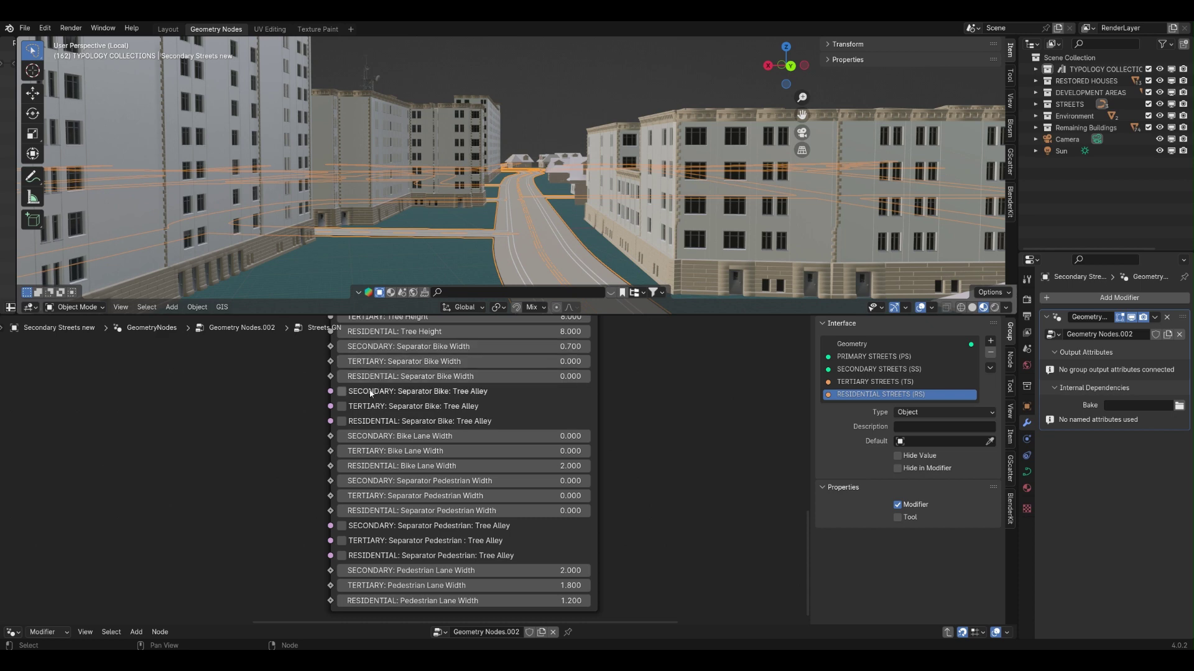
click(342, 392)
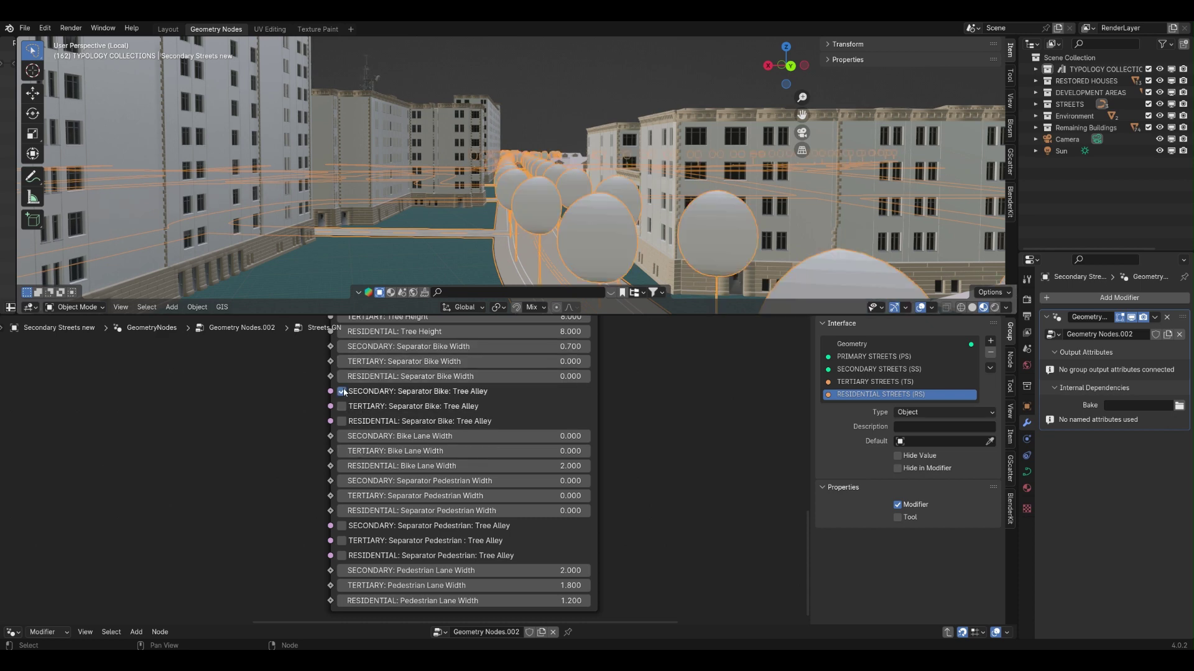
click(344, 391)
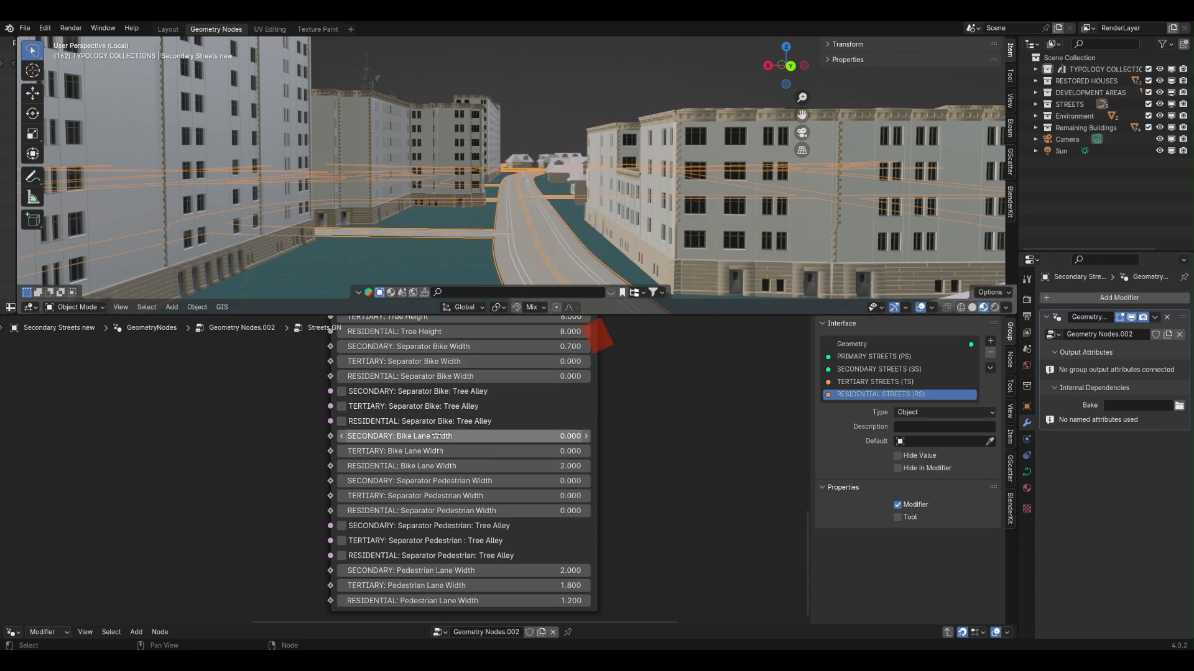
drag(398, 436, 455, 436)
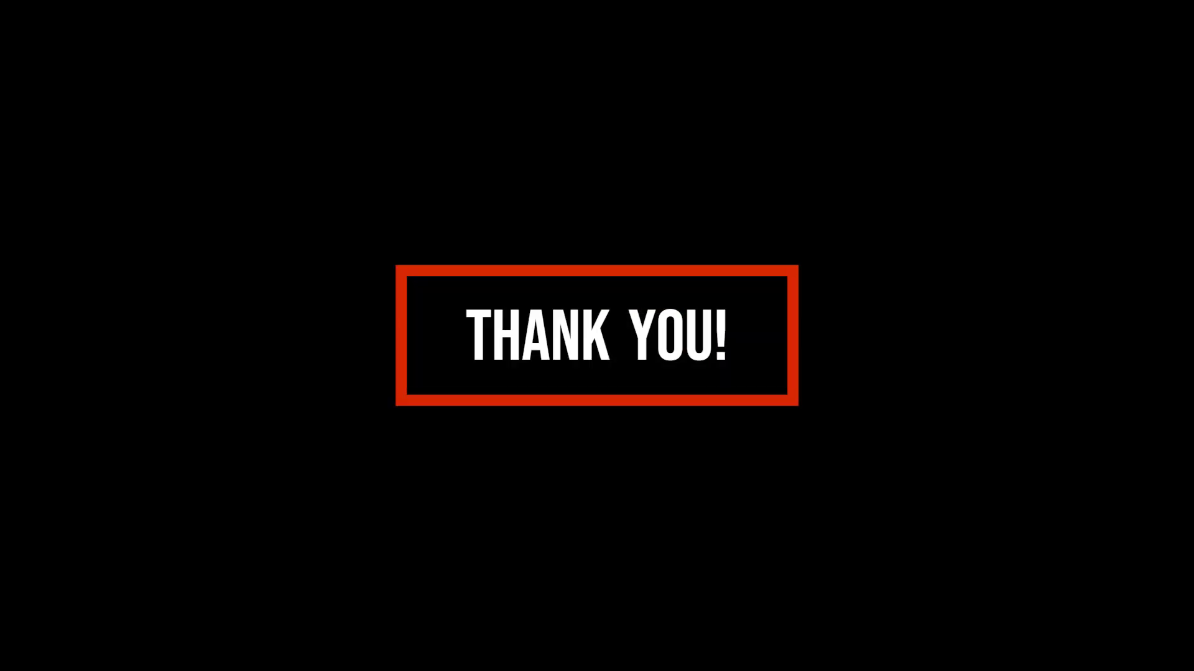